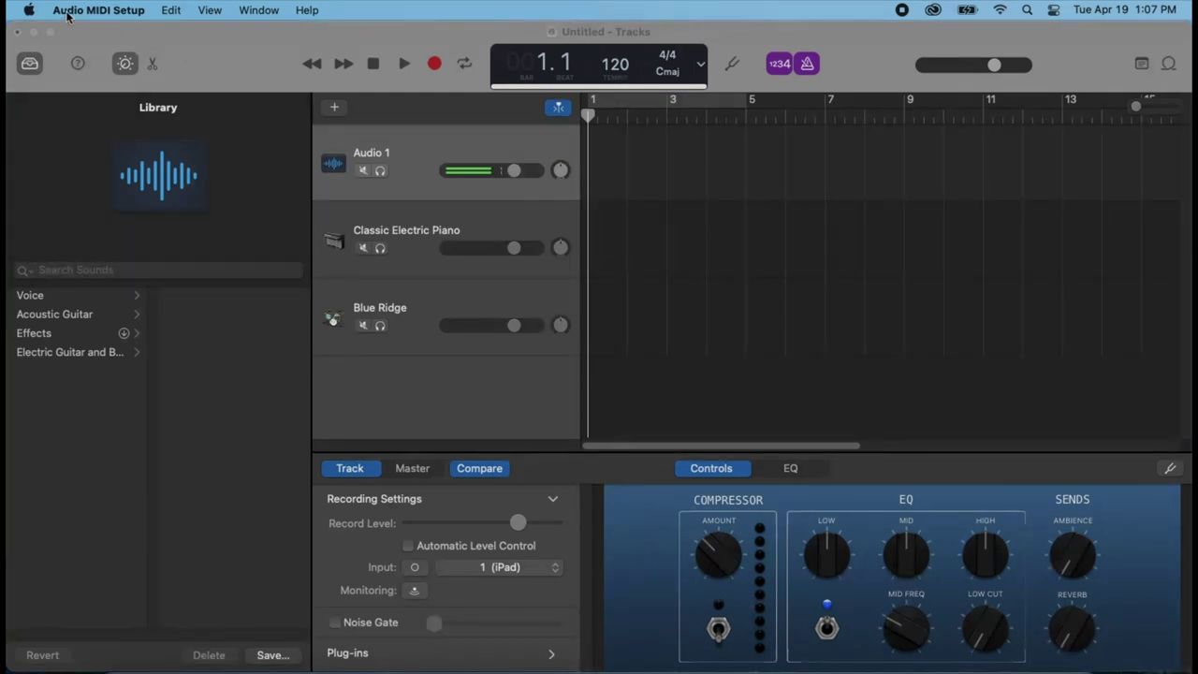
# - Enable the iPad in Audio MIDI Setup's Audio Devices list, check its new audio device, then minimize the window
pyautogui.click(94, 13)
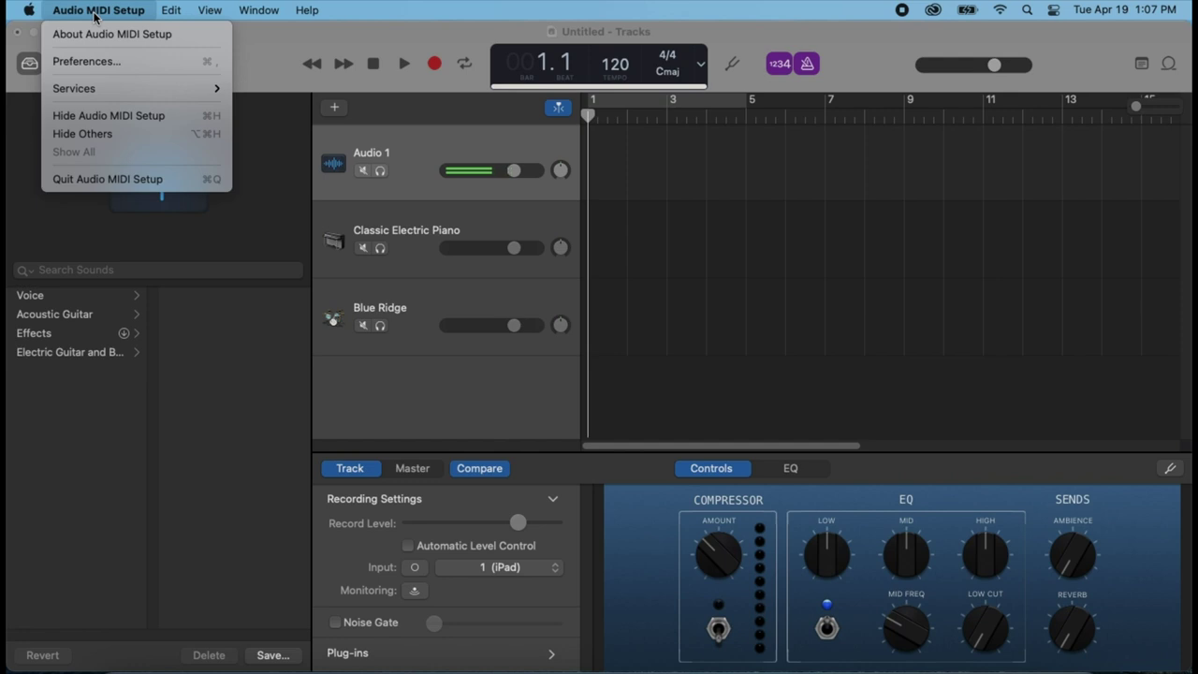
pyautogui.click(406, 11)
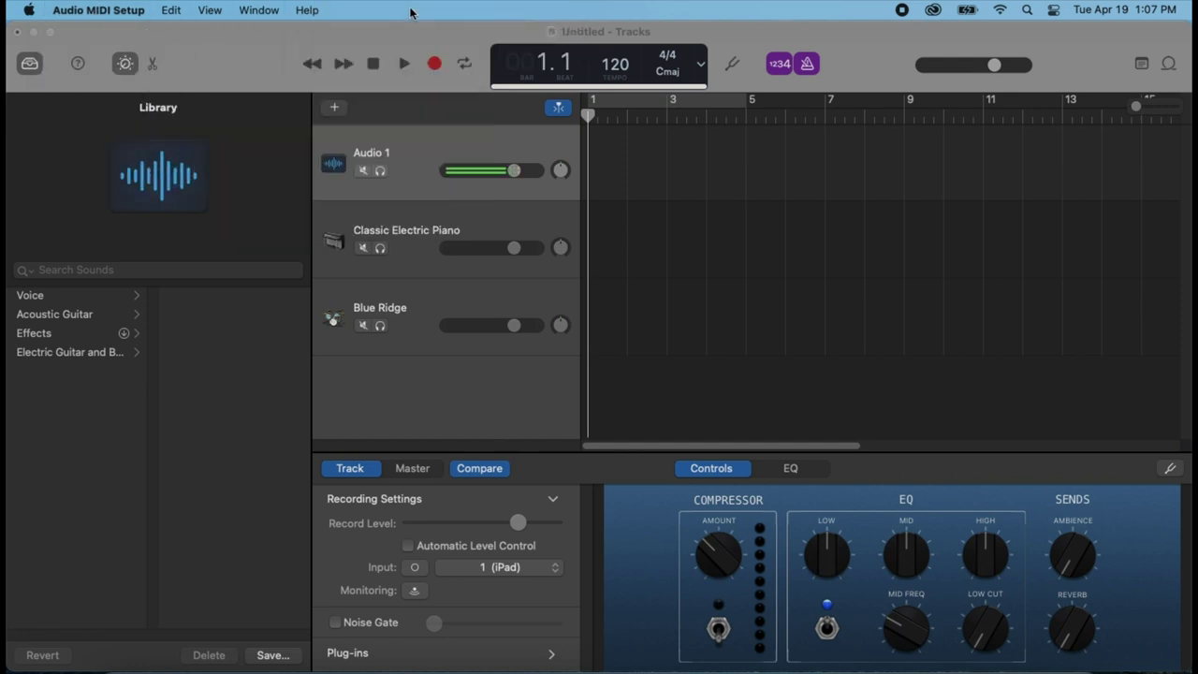
pyautogui.press('super+1')
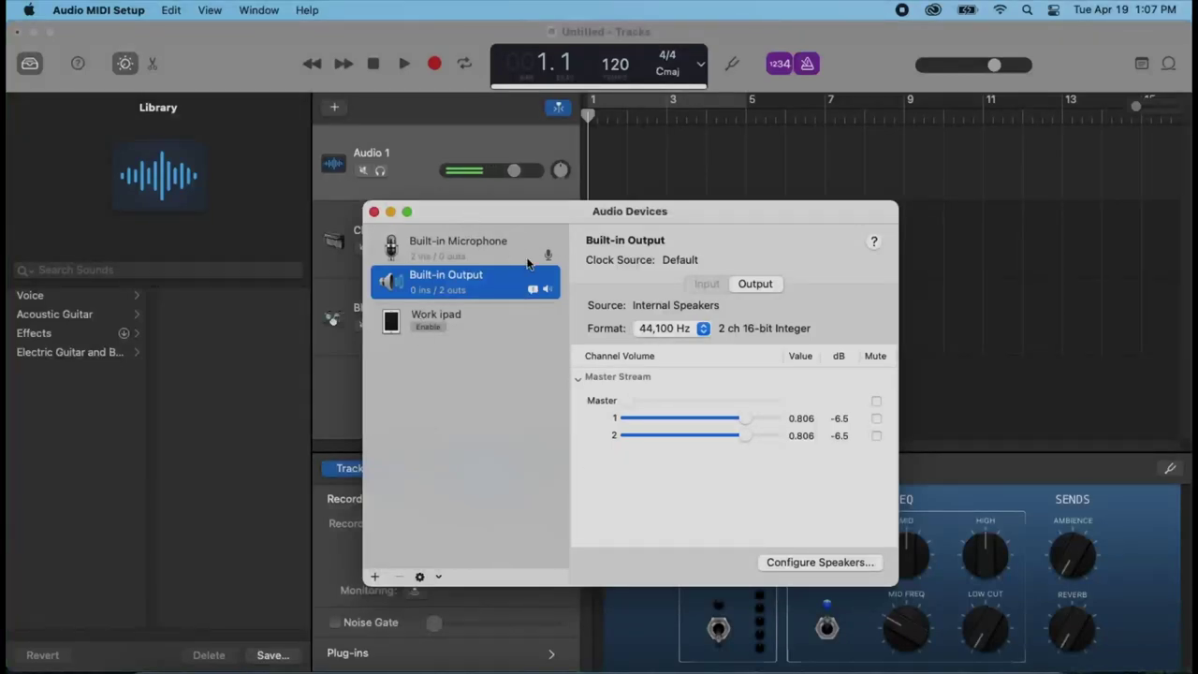
pyautogui.click(487, 317)
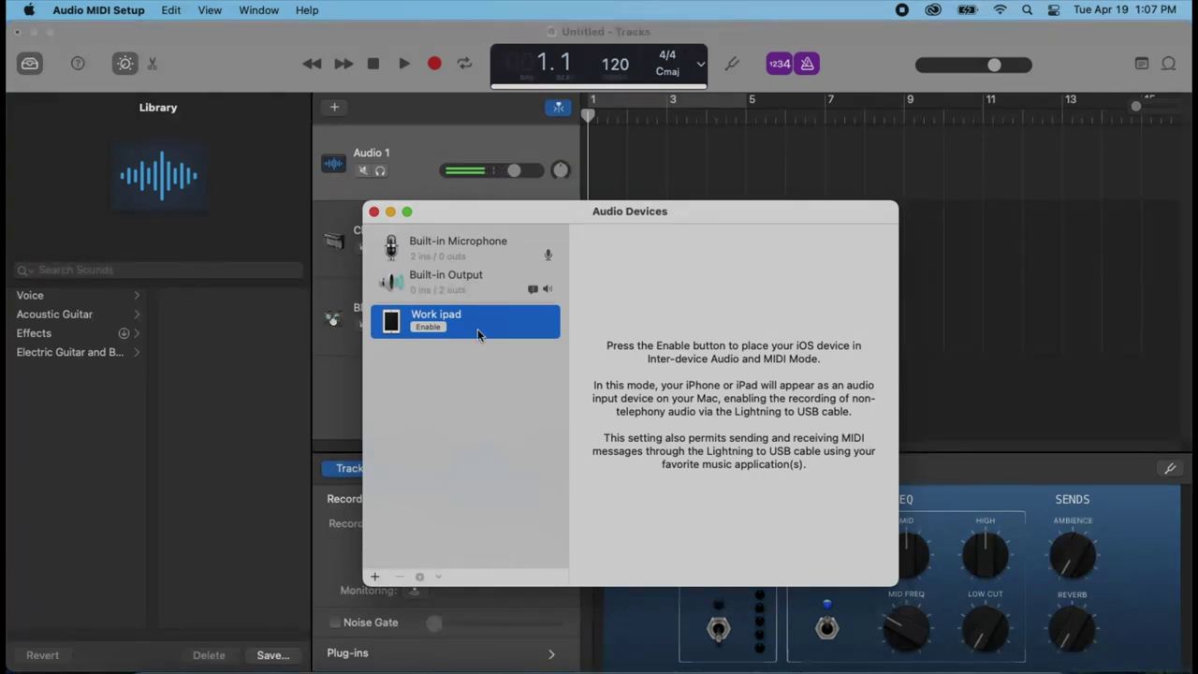
pyautogui.click(433, 328)
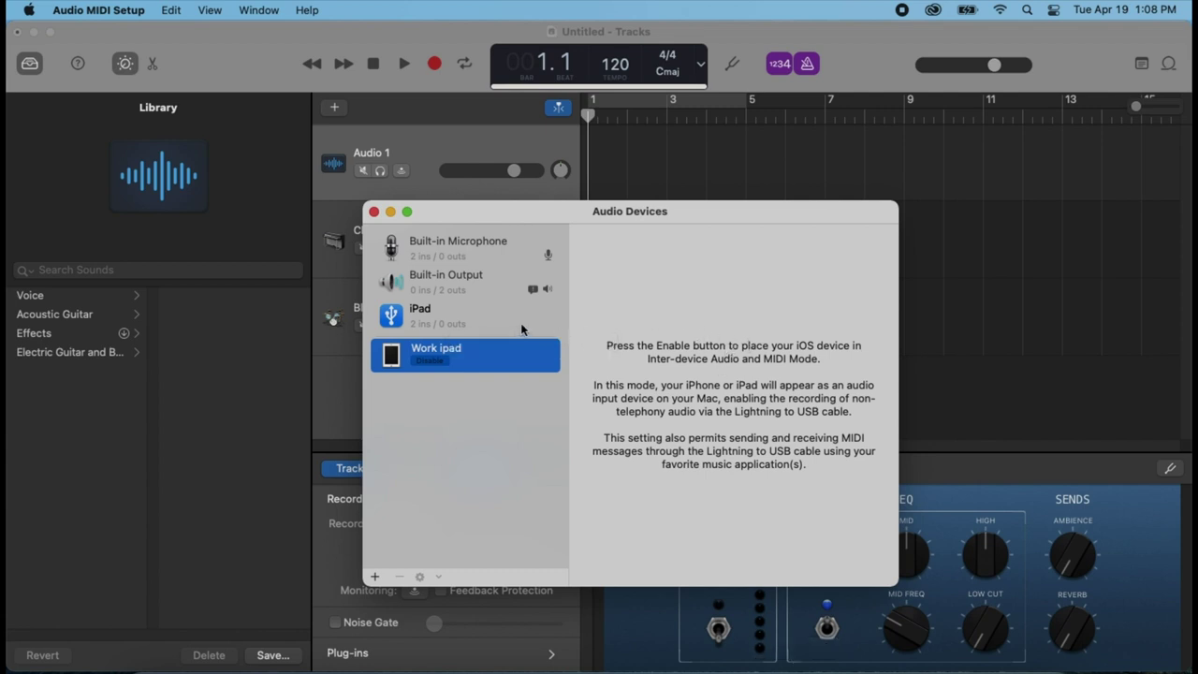
pyautogui.click(494, 321)
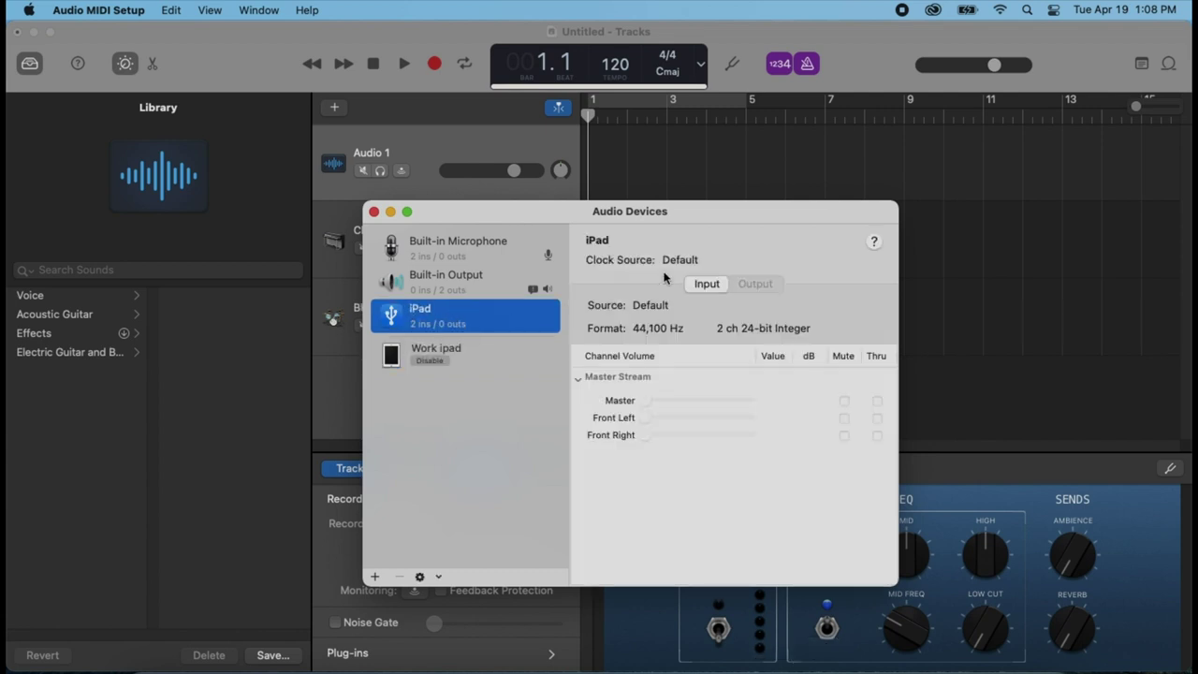
pyautogui.click(390, 212)
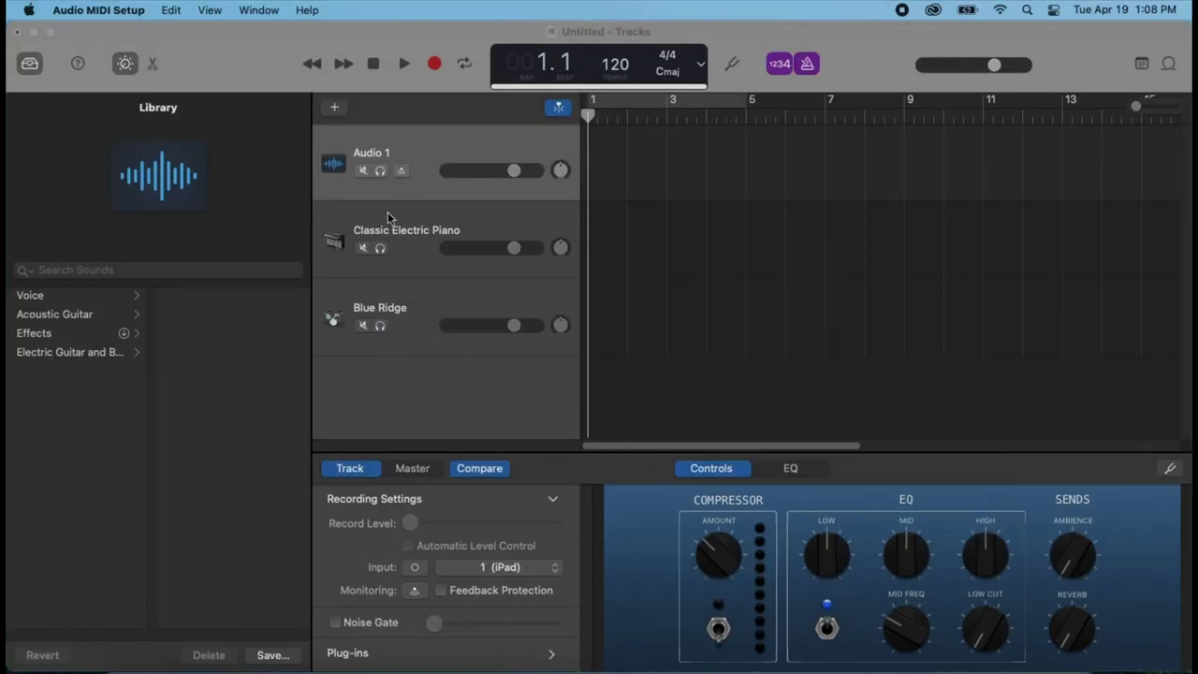
# - Open GarageBand's Audio/MIDI preferences and reset the MIDI drivers
pyautogui.click(261, 38)
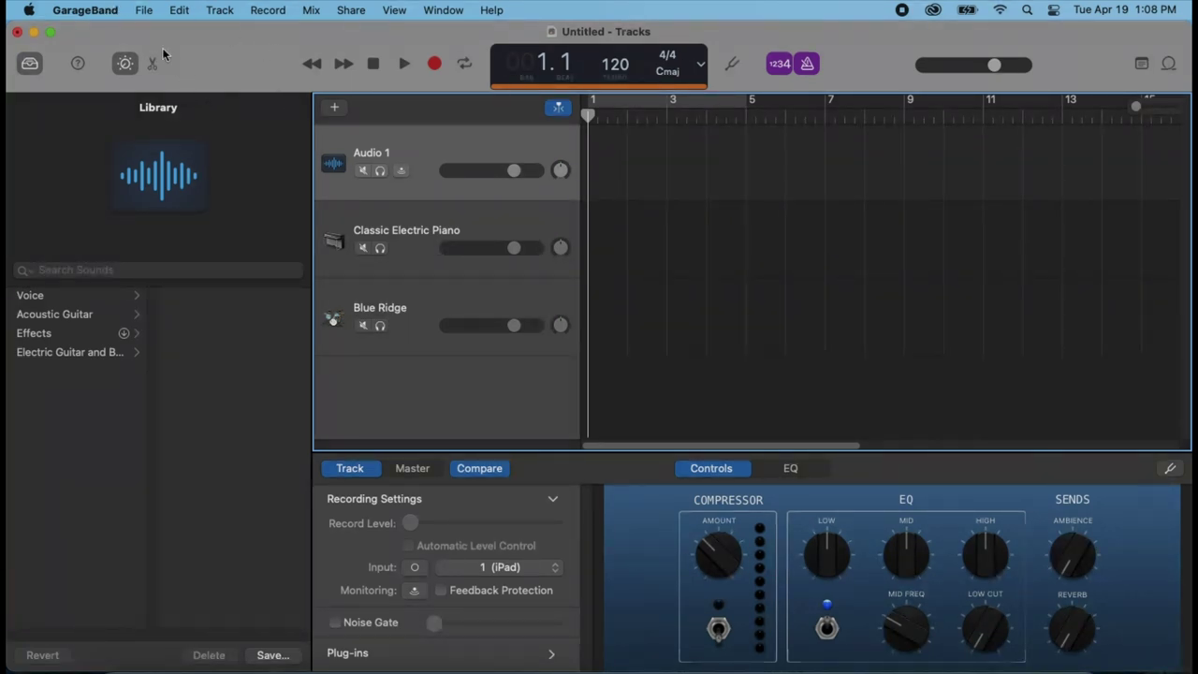
pyautogui.click(86, 7)
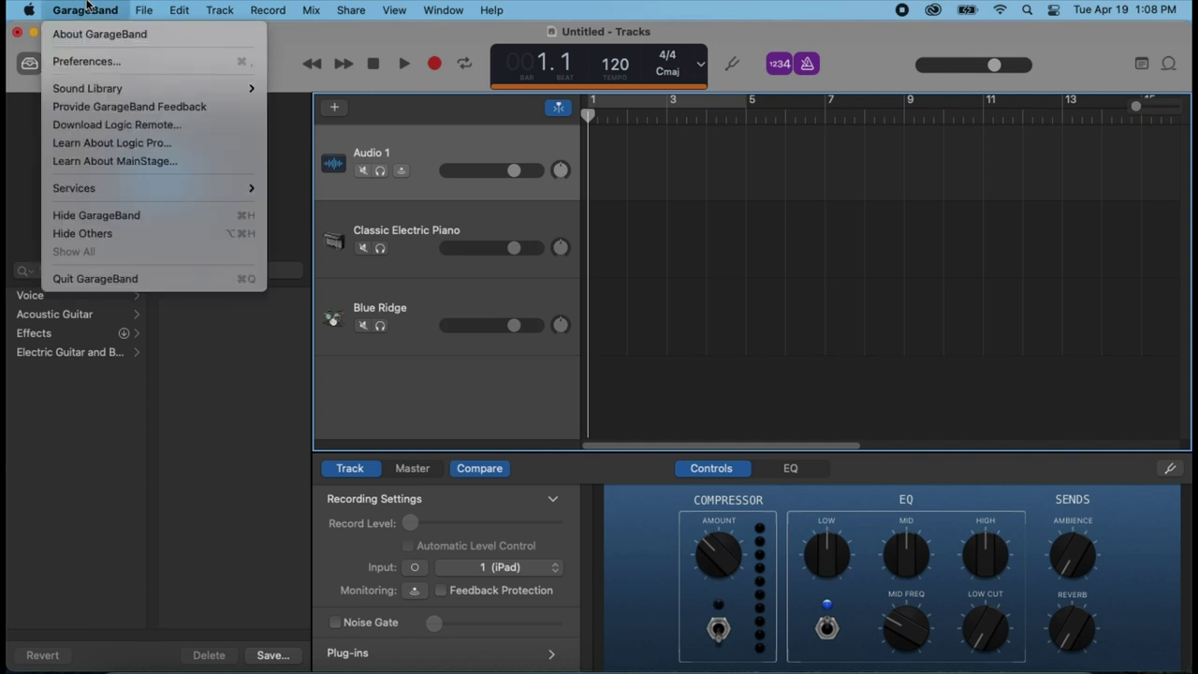
pyautogui.click(84, 62)
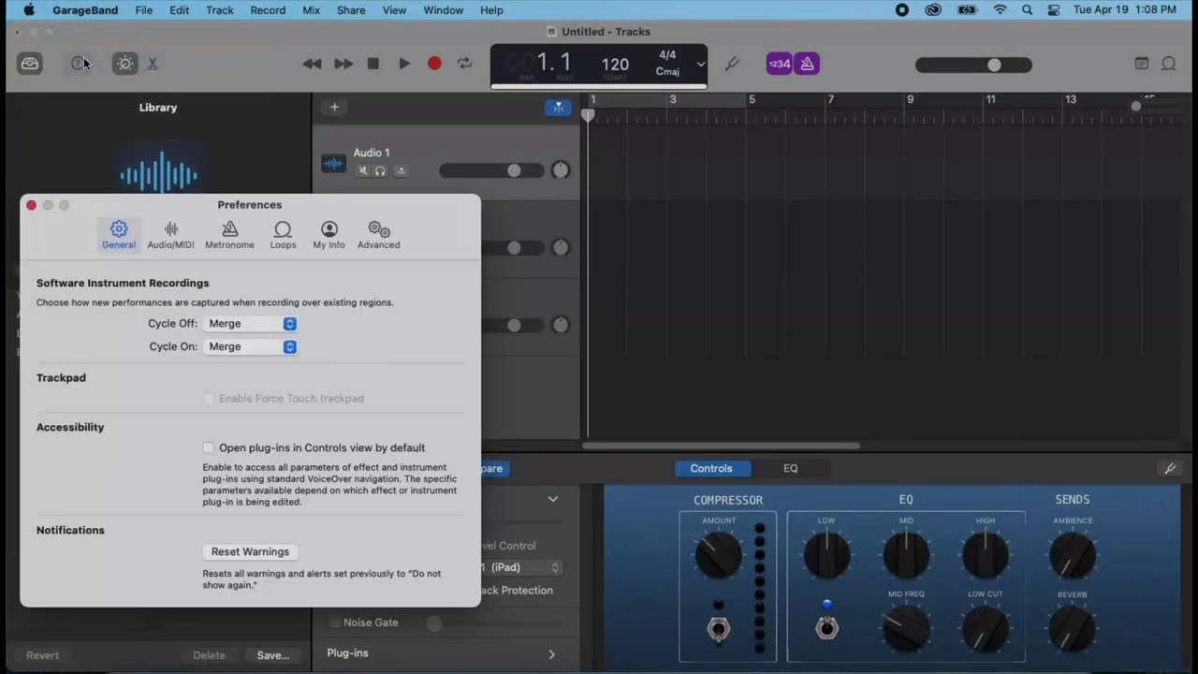
pyautogui.click(171, 234)
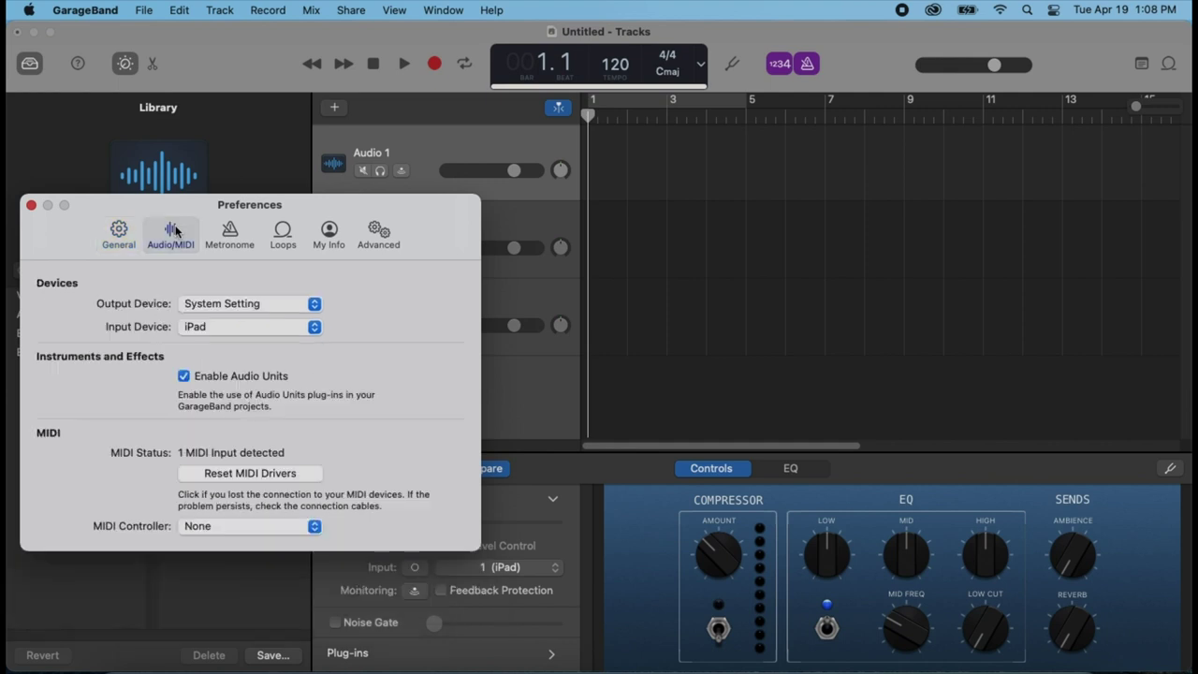
pyautogui.click(256, 475)
pyautogui.click(259, 473)
# - Leave the MIDI controller at None and set Input Device to Built-in Microphone
pyautogui.click(297, 526)
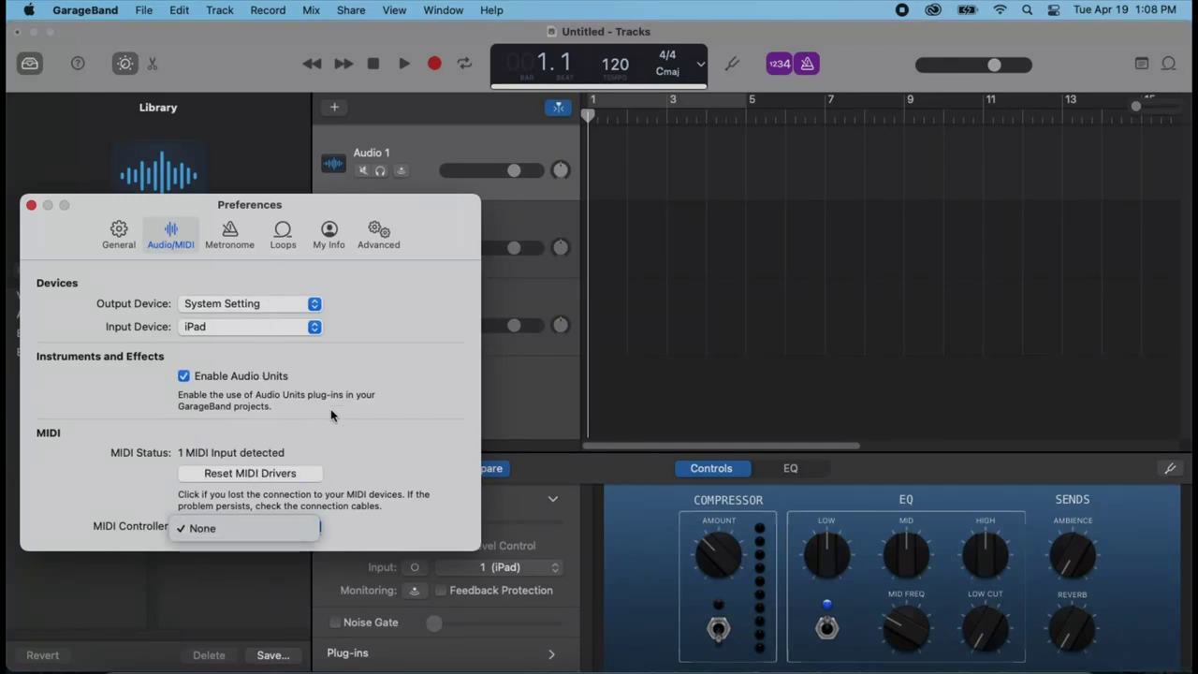
pyautogui.click(300, 528)
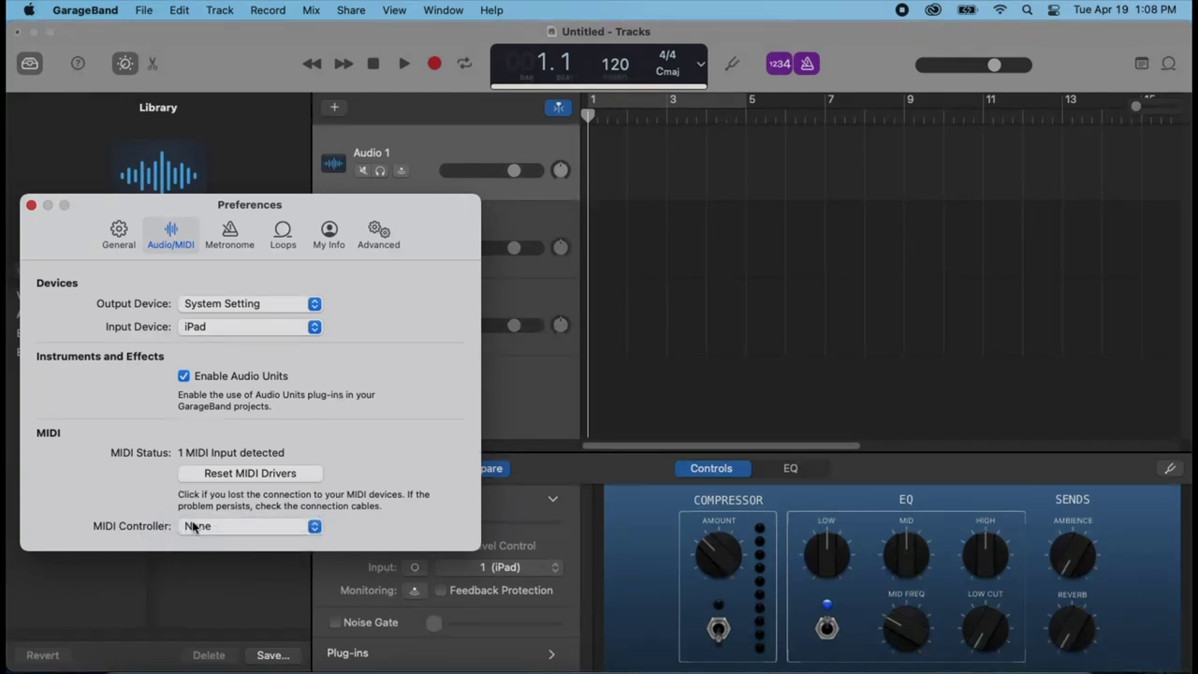
pyautogui.click(256, 325)
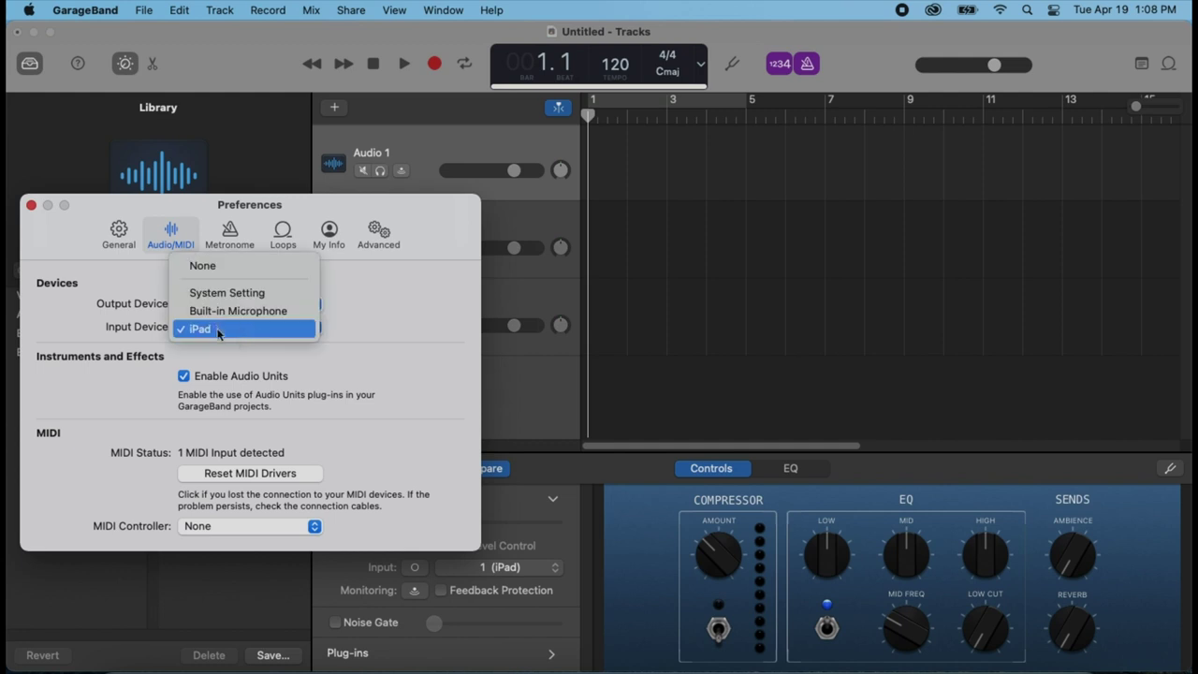
pyautogui.click(240, 312)
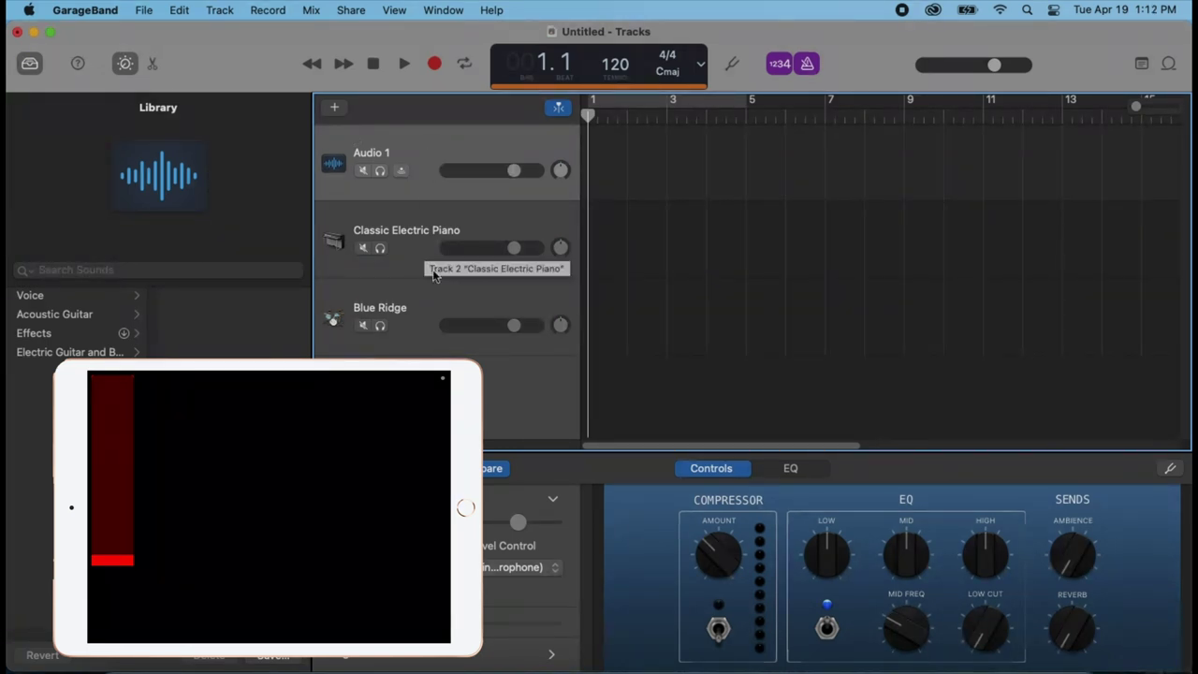
# - Select Classic Electric Piano, Blue Ridge and Audio 1 in turn, lowering each track's volume with the iPad fader
pyautogui.click(406, 259)
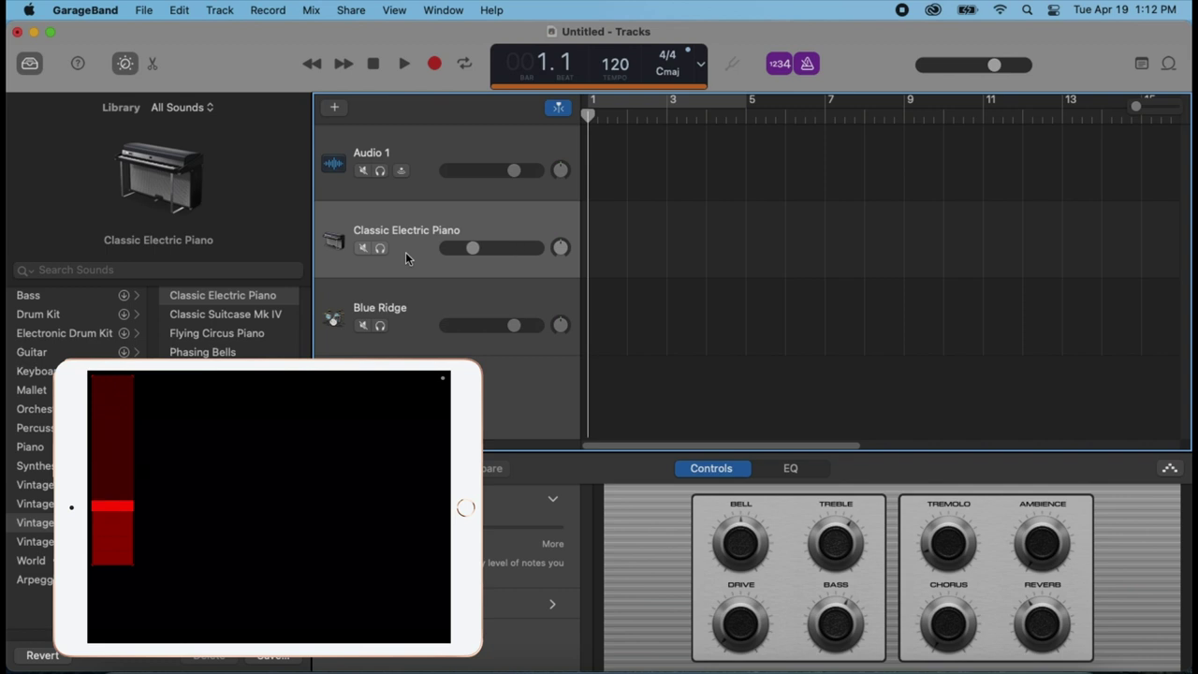
pyautogui.click(415, 308)
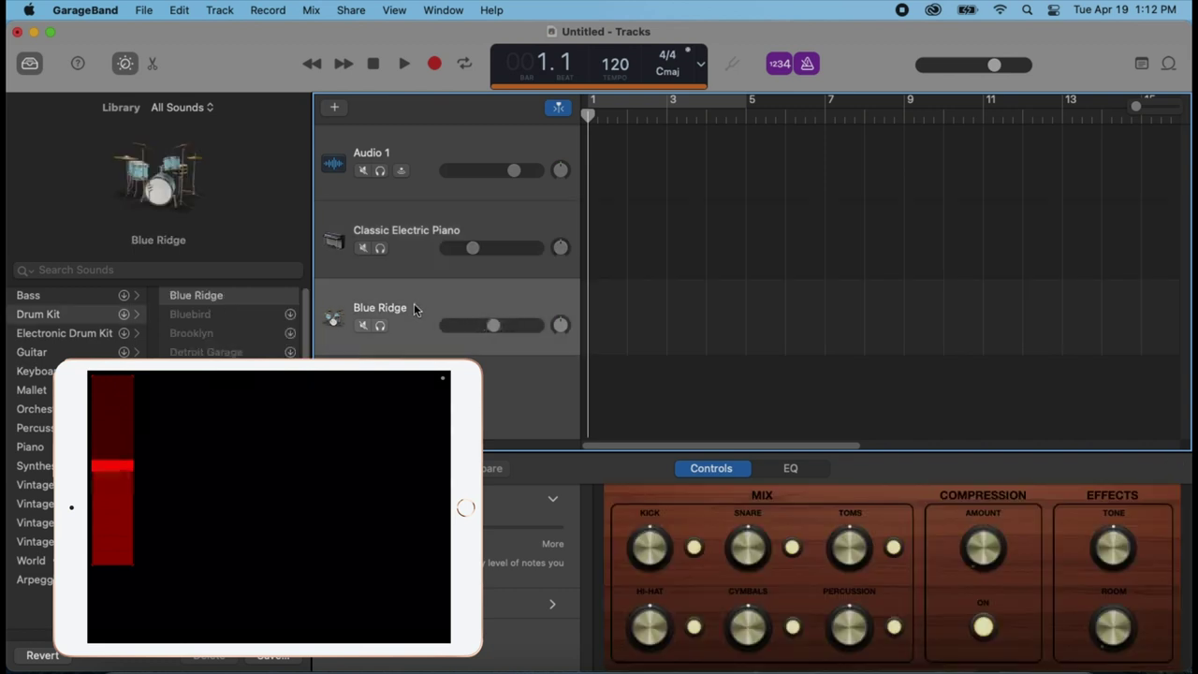
pyautogui.click(421, 138)
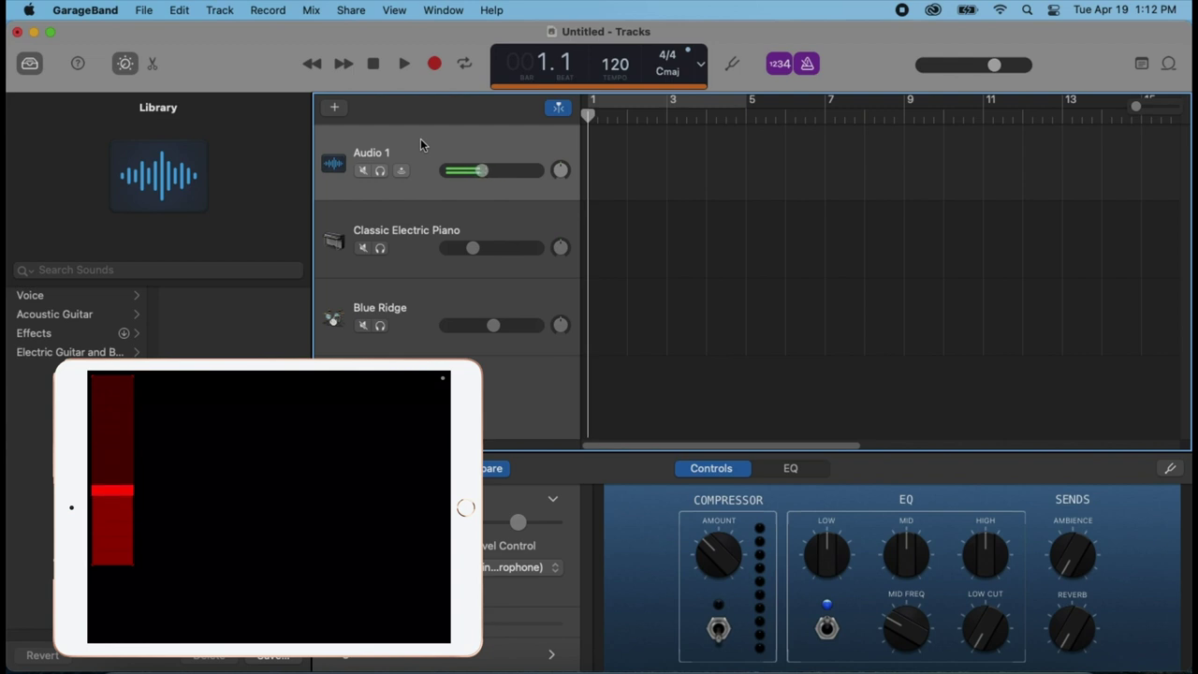
pyautogui.click(411, 217)
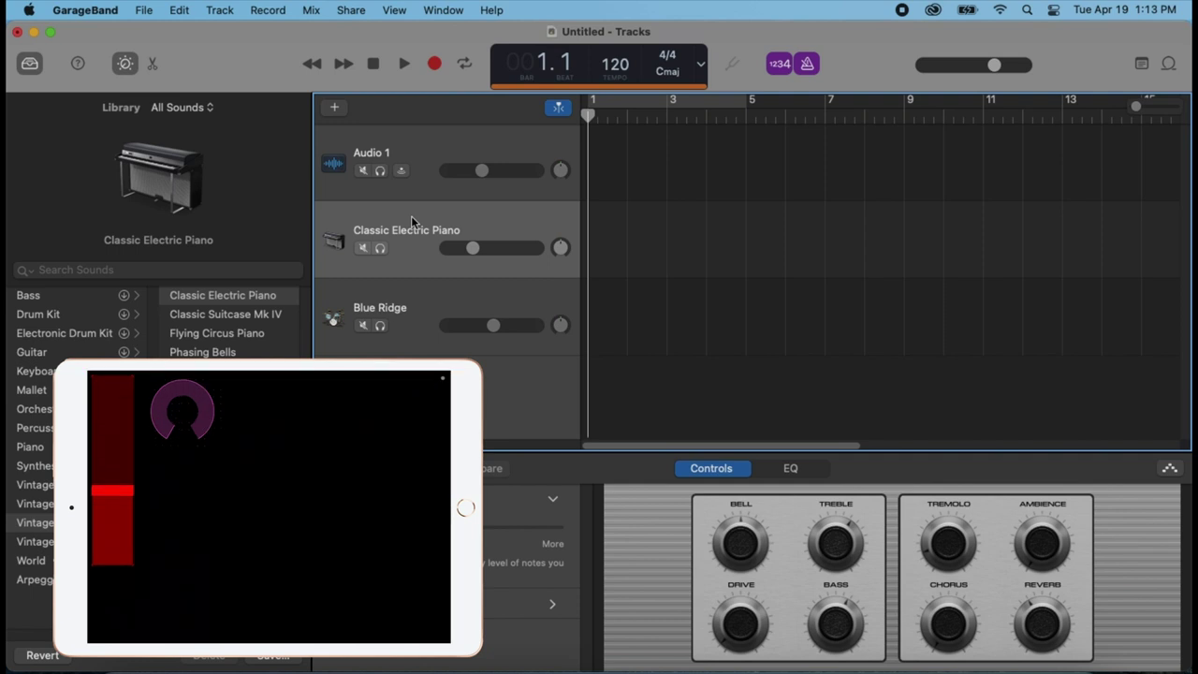
# - Select Audio 1, Classic Electric Piano and Blue Ridge in turn, adjusting each one's volume and pan from the iPad
pyautogui.click(415, 147)
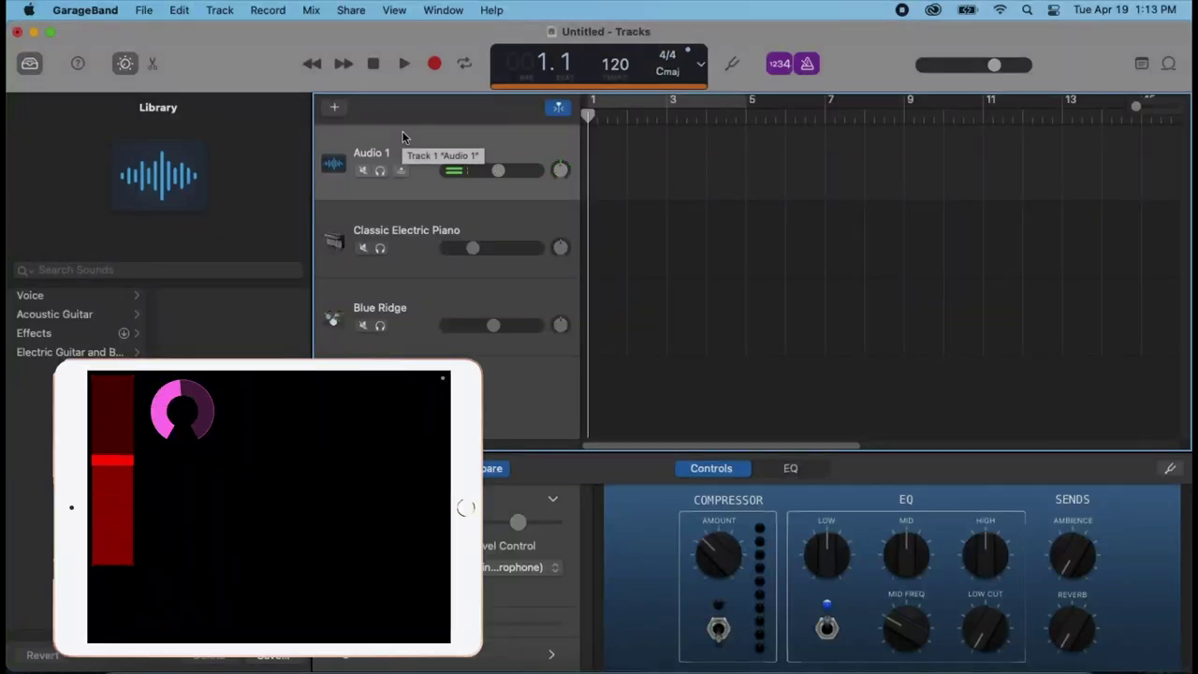
pyautogui.click(406, 225)
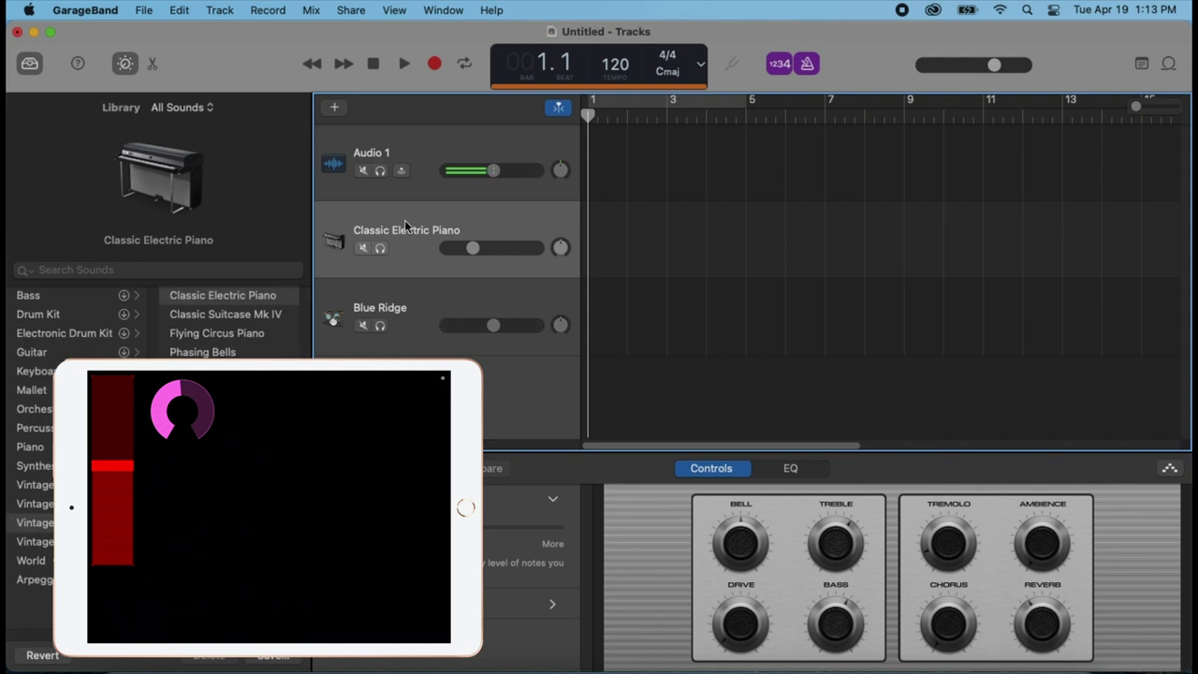
pyautogui.click(431, 296)
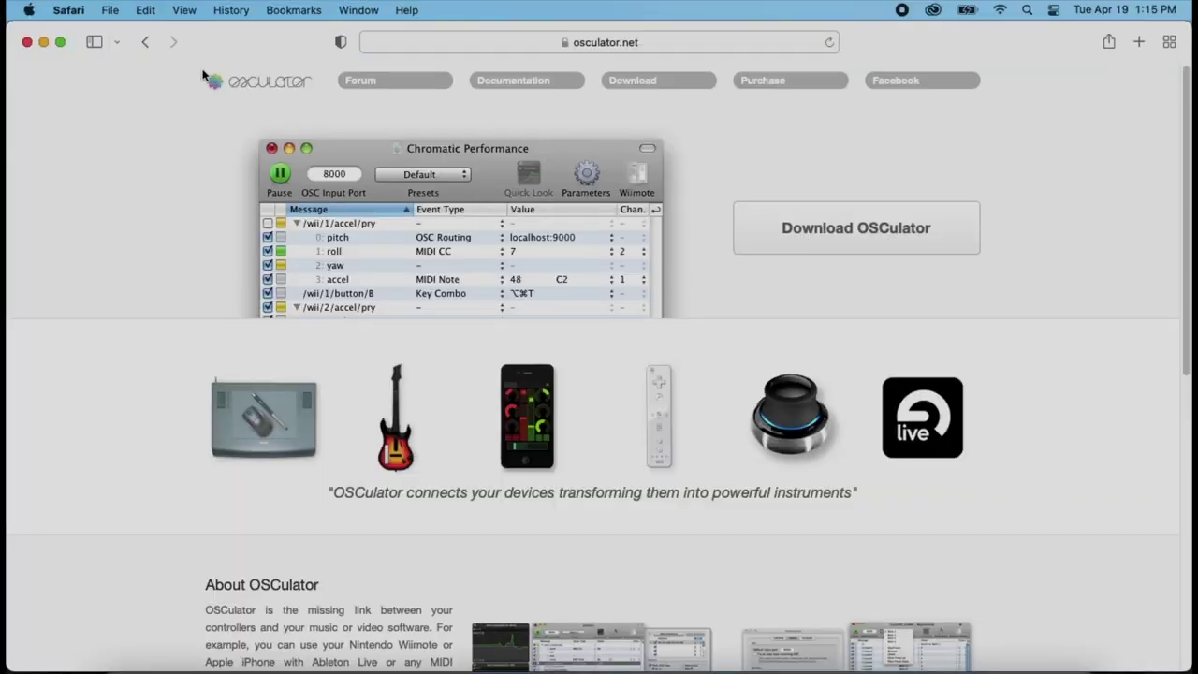
# - Scroll osculator.net down to About OSCulator and Key features, then back toward the top
pyautogui.scroll(-5, 172, 84)
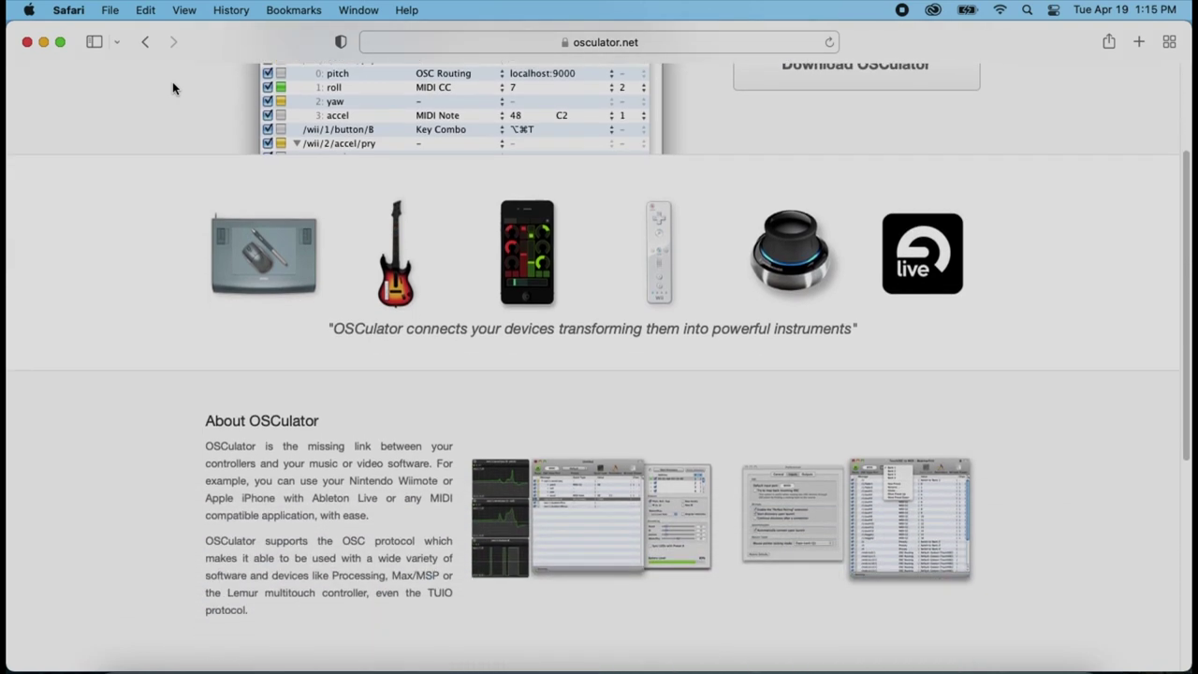
pyautogui.scroll(-3, 166, 220)
pyautogui.scroll(-7, 166, 229)
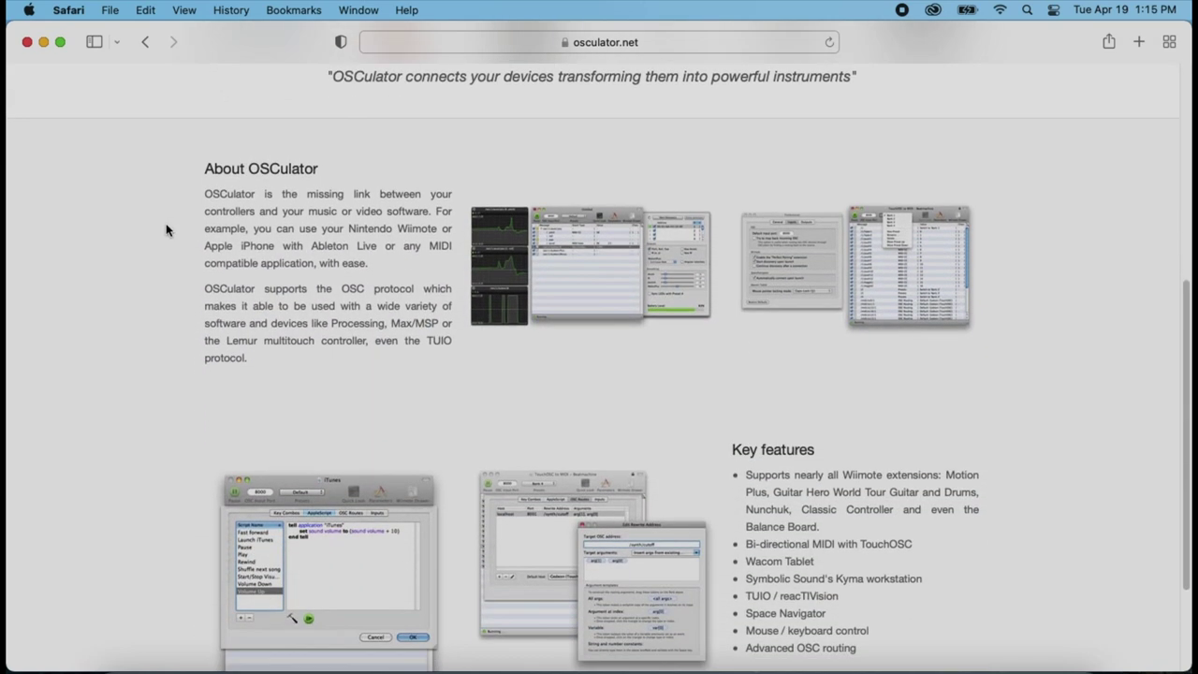
pyautogui.scroll(10, 166, 230)
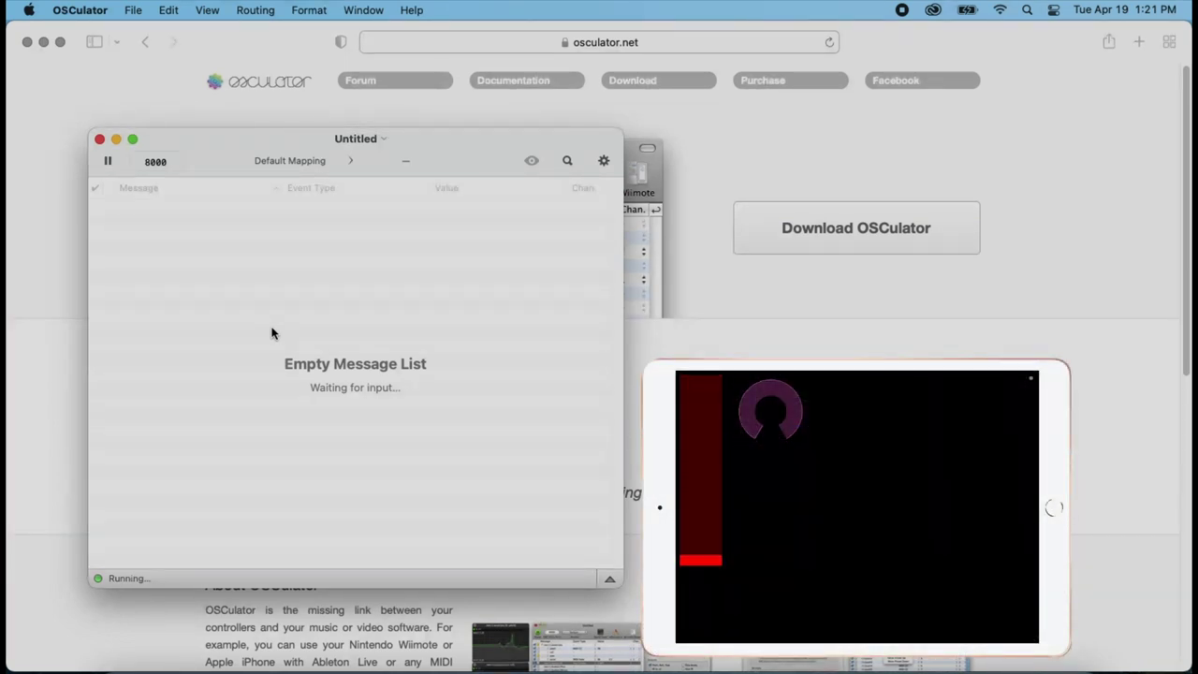
# - Open the MIDI device Parameters for the new Untitled session on port 8000
pyautogui.click(603, 161)
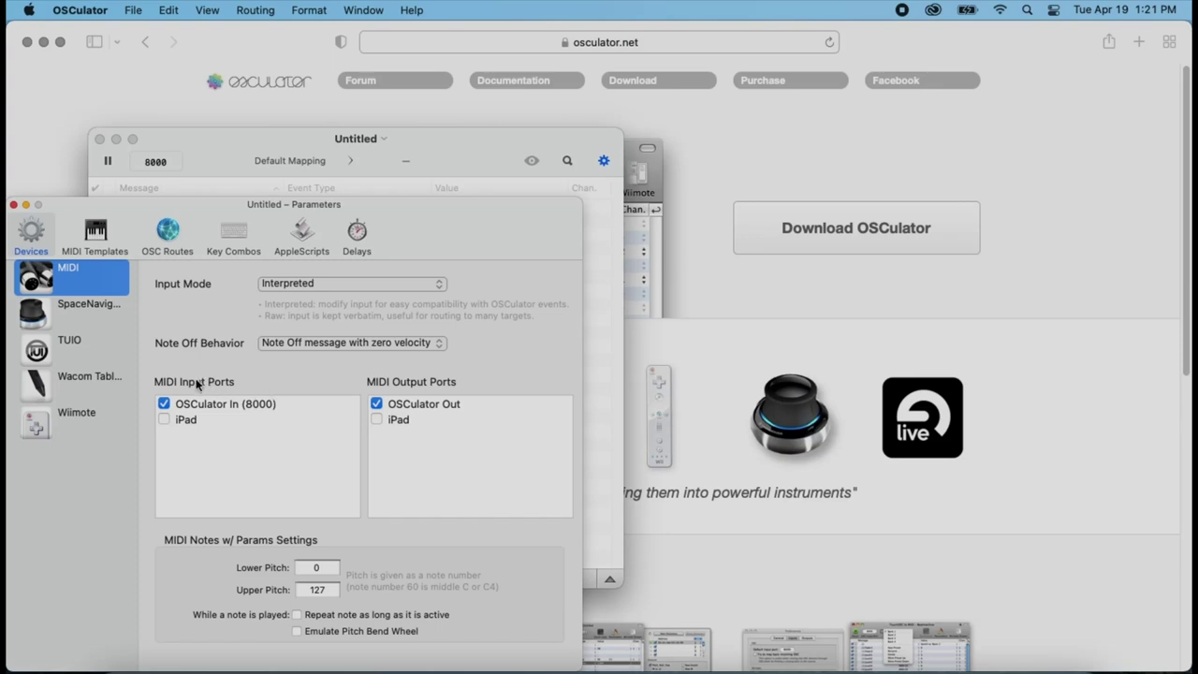
# - Check iPad under MIDI Input Ports, then close the Parameters window to return to the messages
pyautogui.click(164, 419)
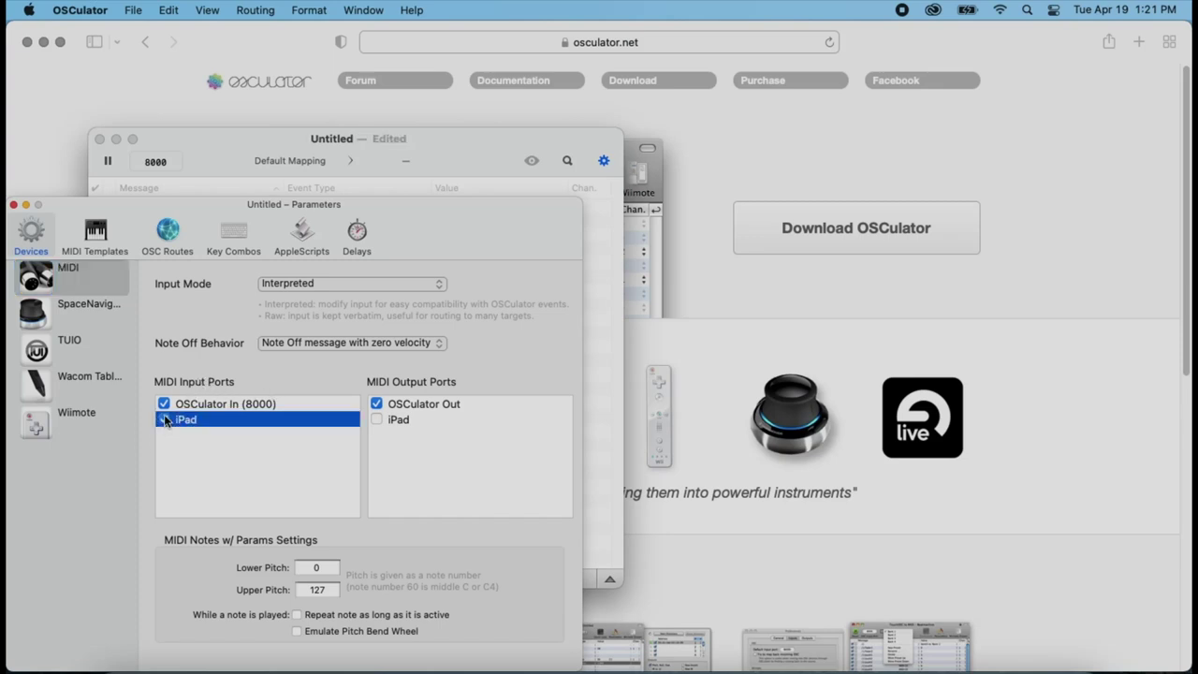
pyautogui.moveTo(377, 214); pyautogui.dragTo(447, 149)
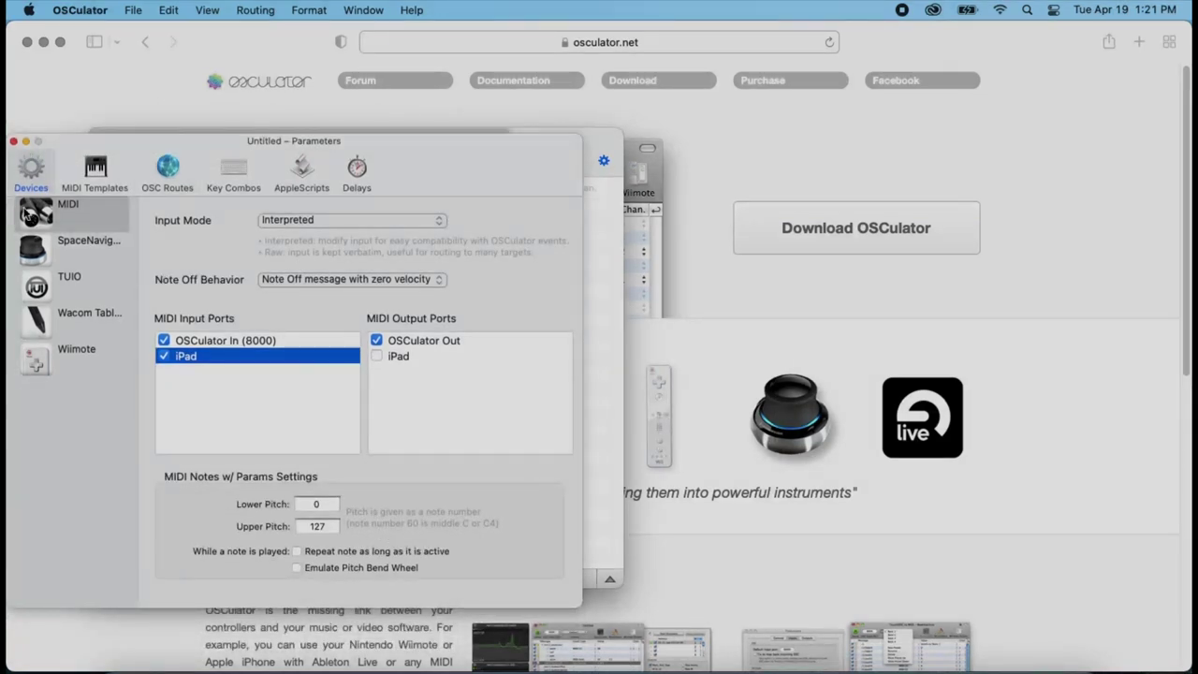
pyautogui.click(13, 141)
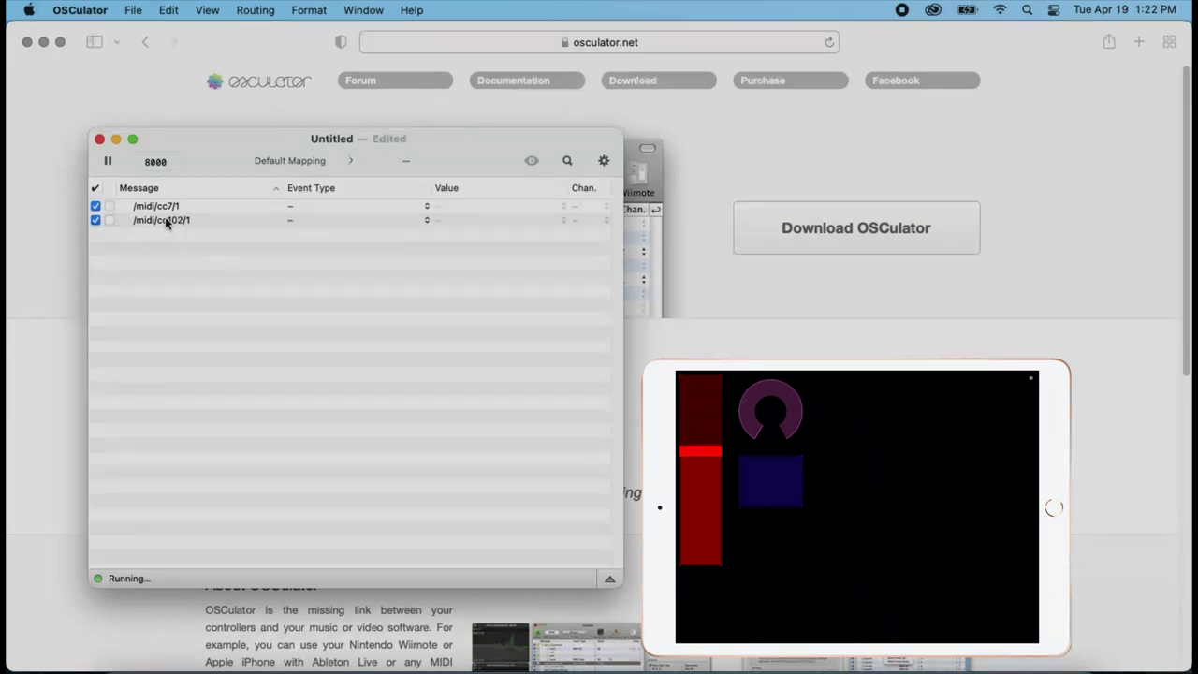
# - Set the /midi/cc102/1 row's Event Type to Keycode with Value Key 49 (Space)
pyautogui.click(391, 223)
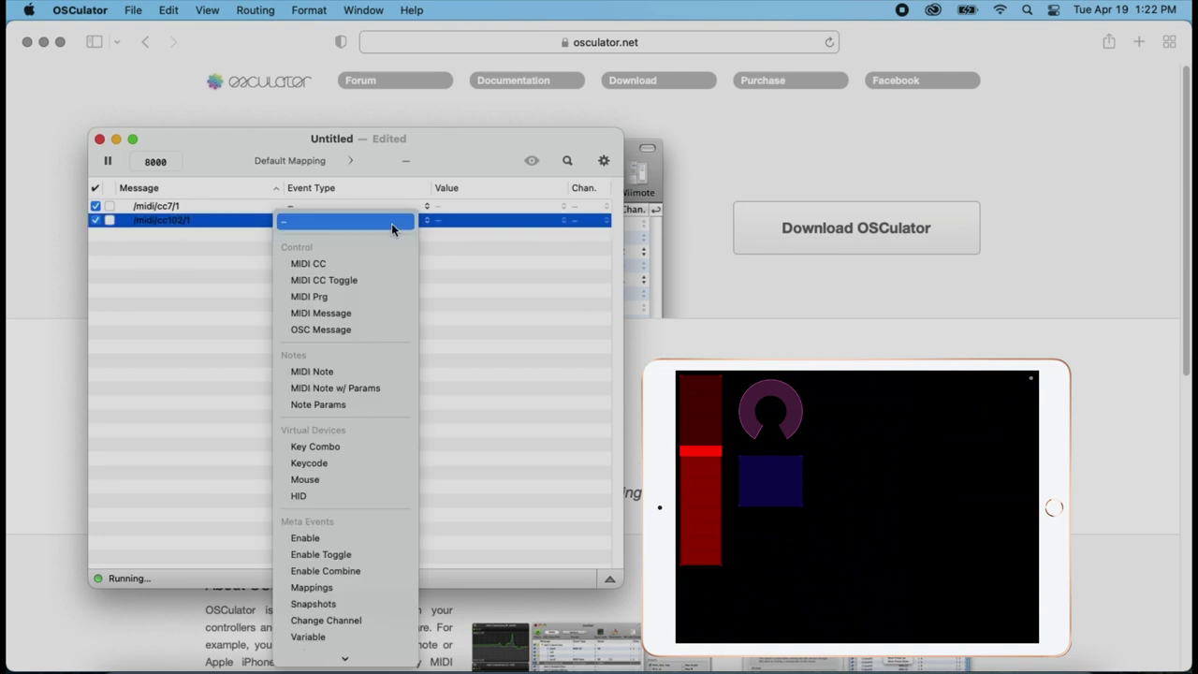
pyautogui.click(309, 463)
pyautogui.click(468, 220)
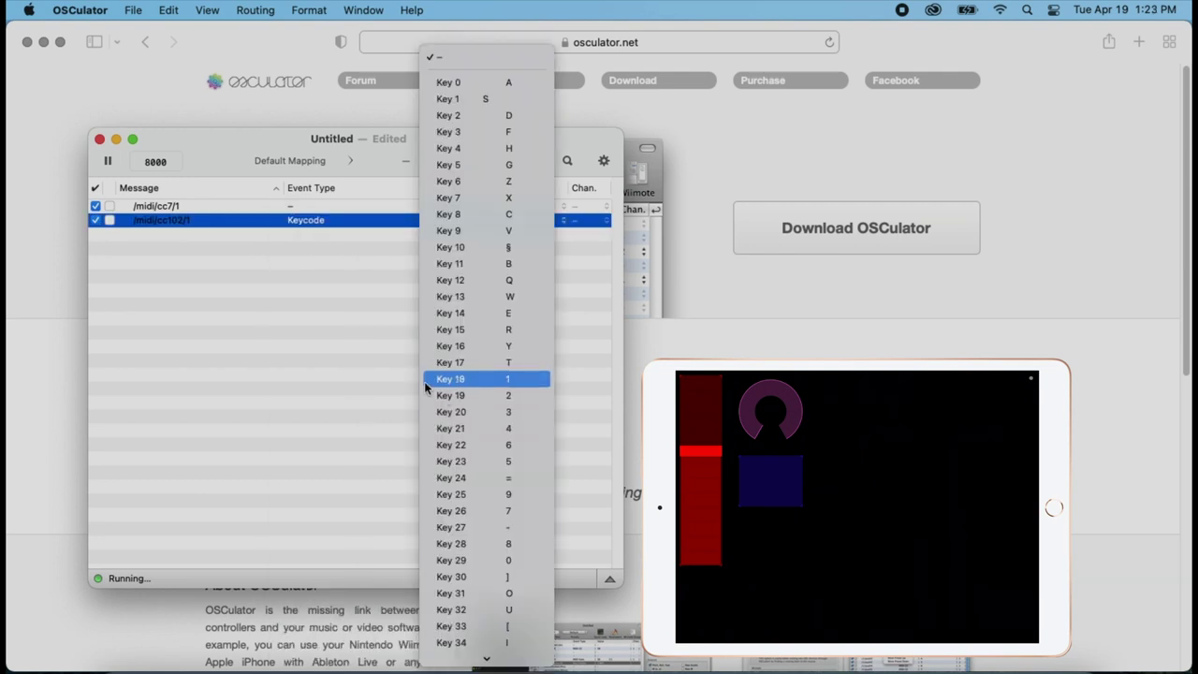
pyautogui.scroll(-10, 468, 250)
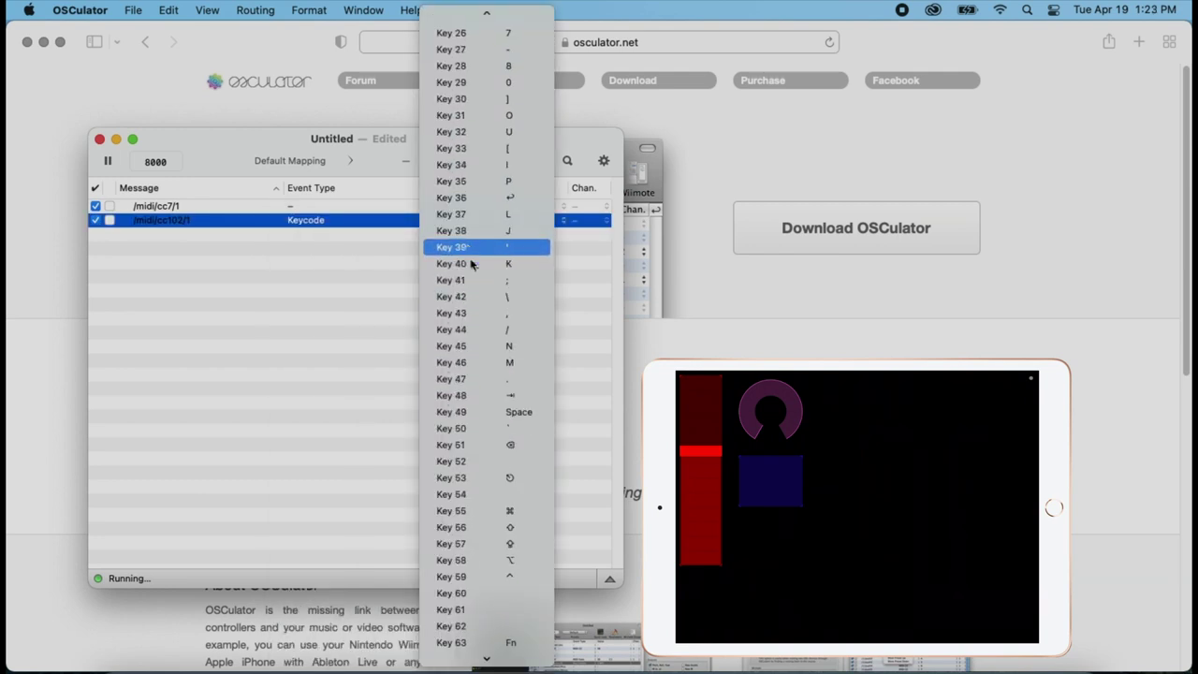
pyautogui.click(491, 412)
pyautogui.click(497, 321)
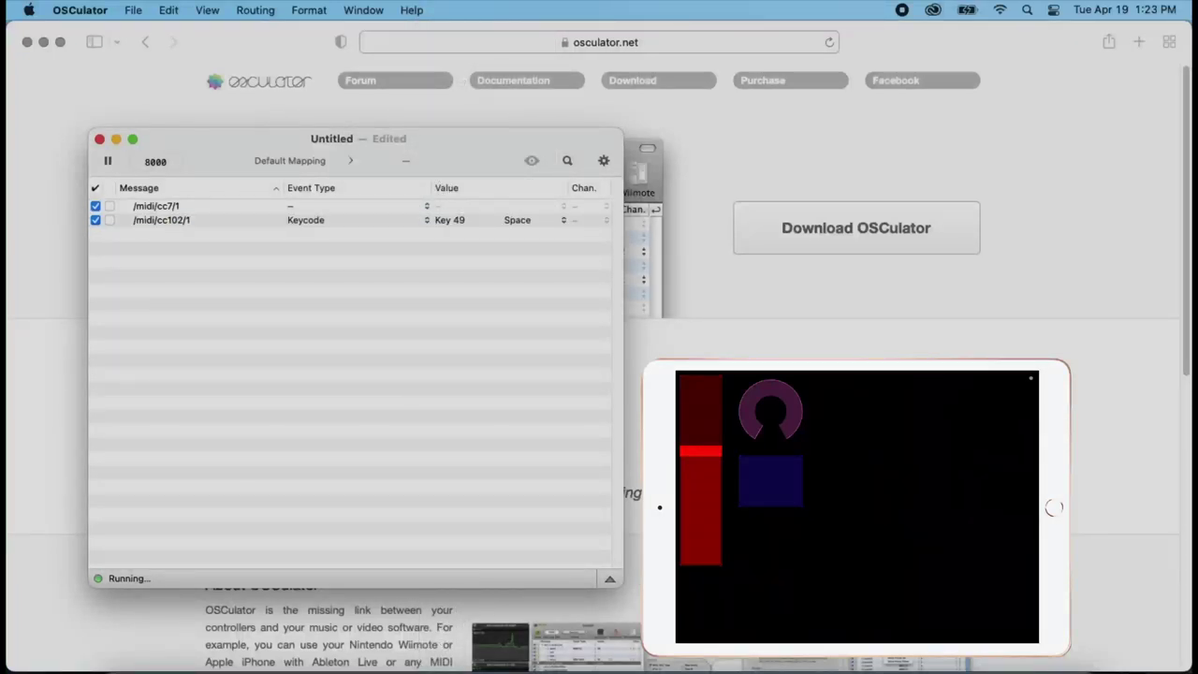
pyautogui.press('super+Tab')
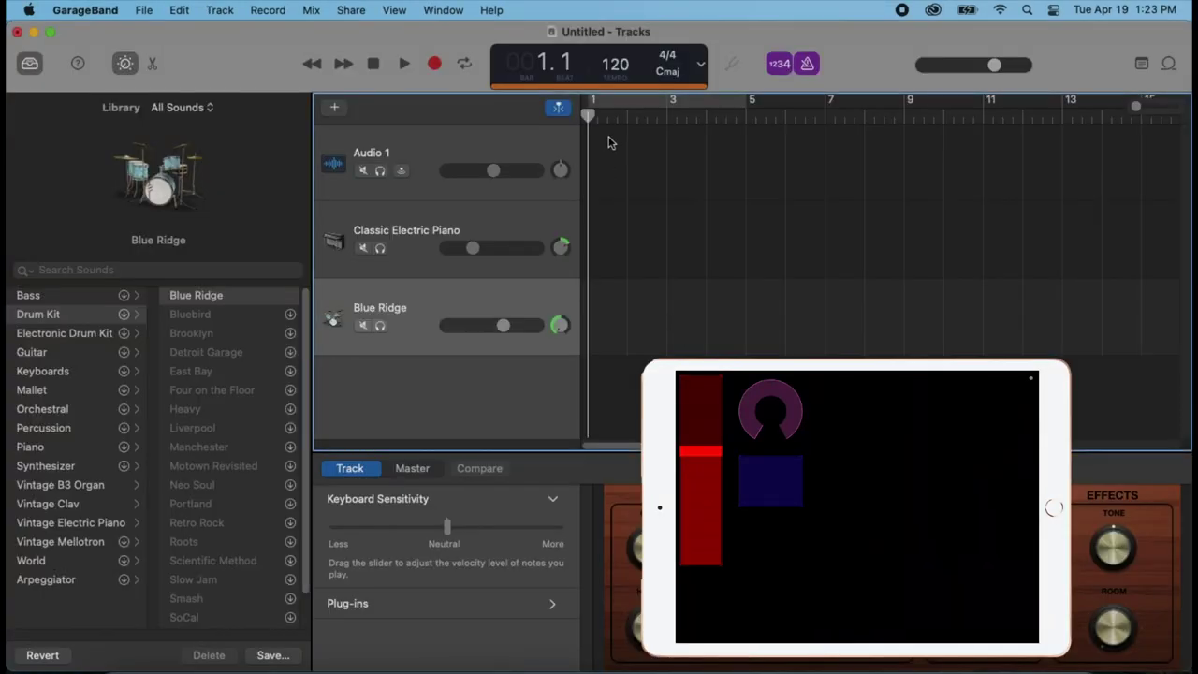
# - Start, stop and restart the Blue Ridge project's playback with the Space key
pyautogui.press('space')
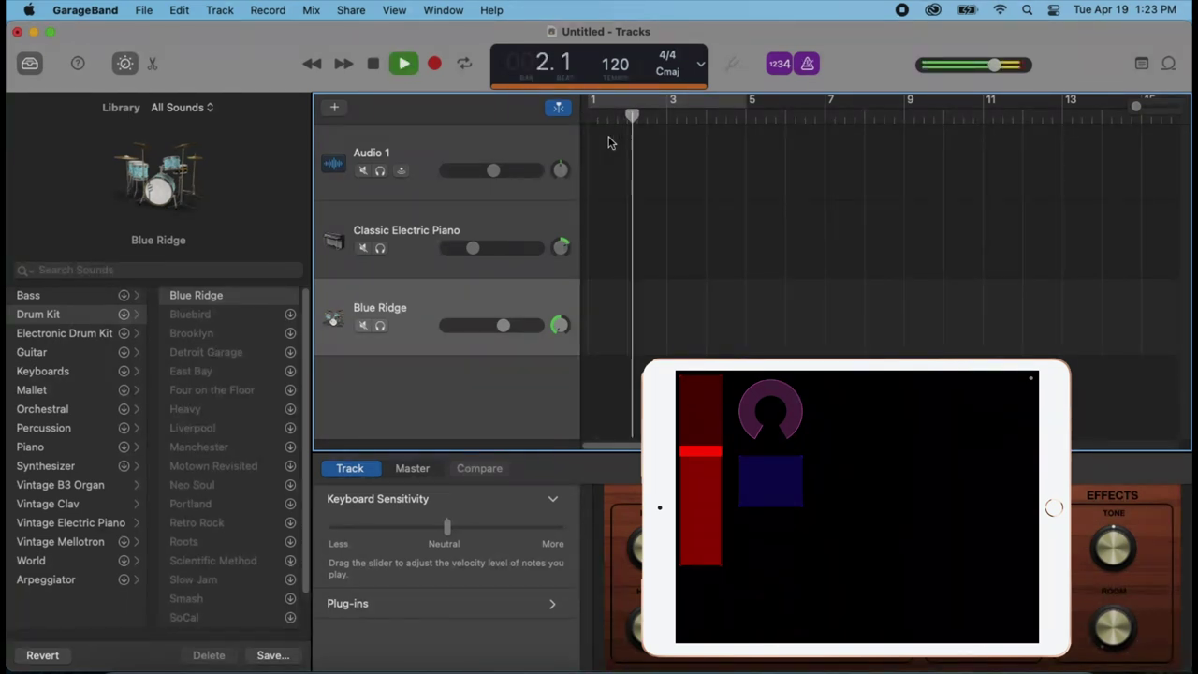
pyautogui.press('space')
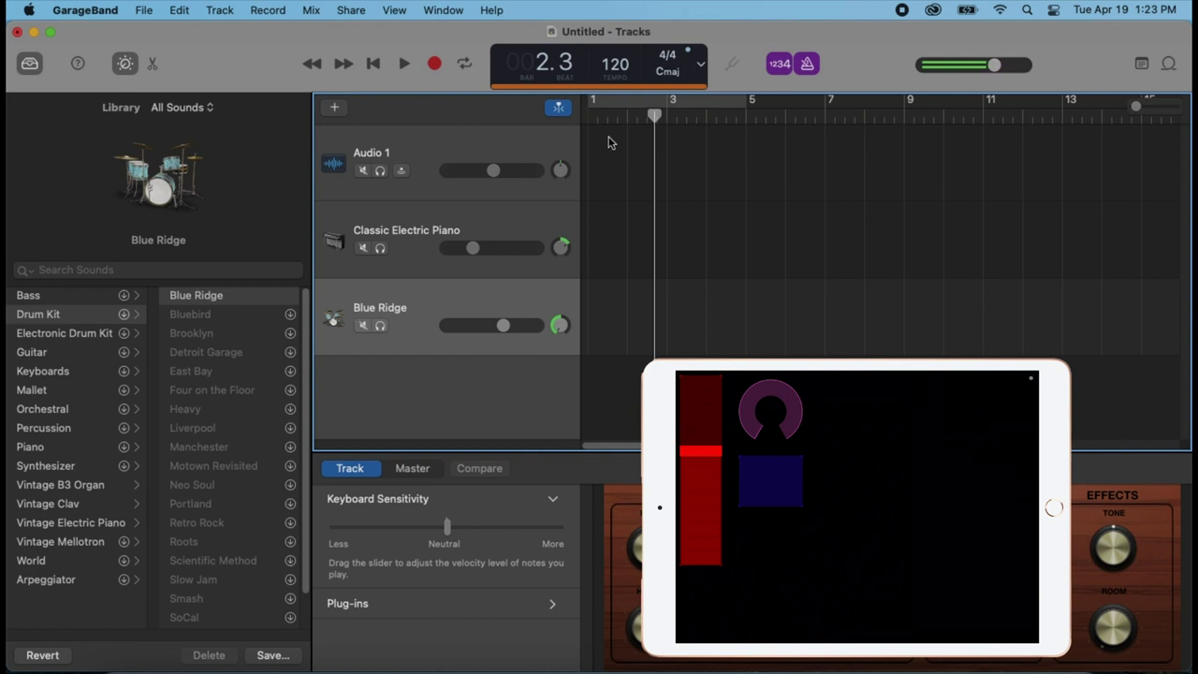
pyautogui.press('space')
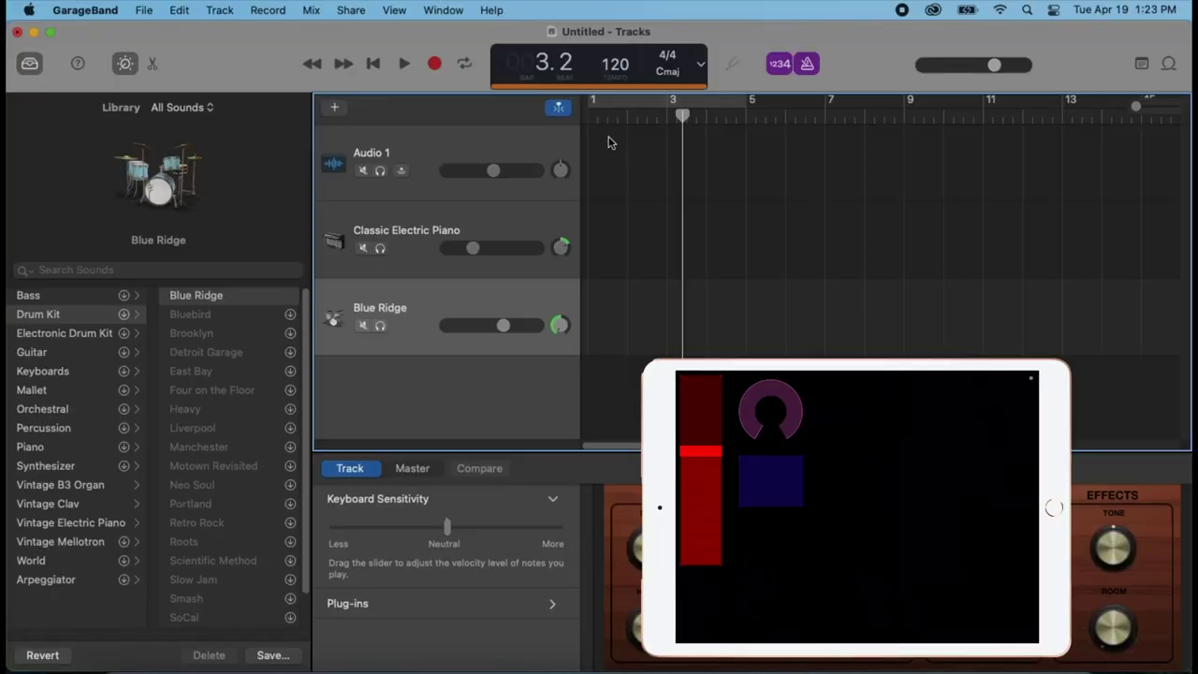
# - Change the /midi/cc102/1 keystroke to Key 15 (R), after briefly choosing Key 6 (Z)
pyautogui.press('super+Tab')
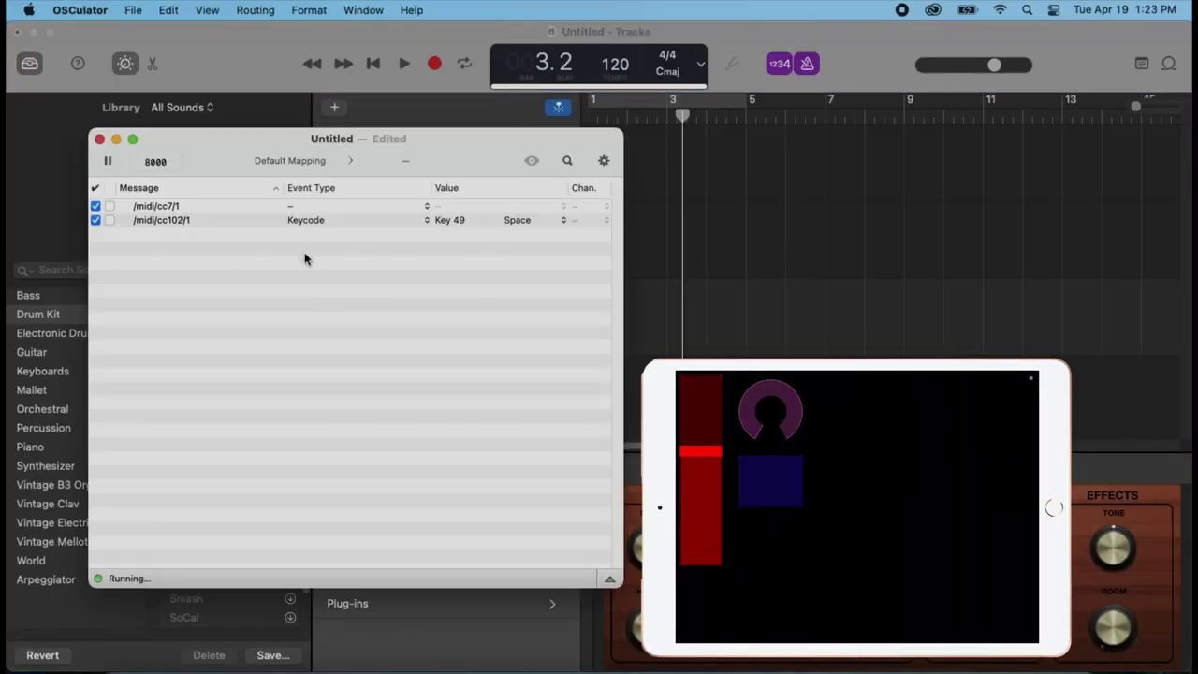
pyautogui.click(309, 222)
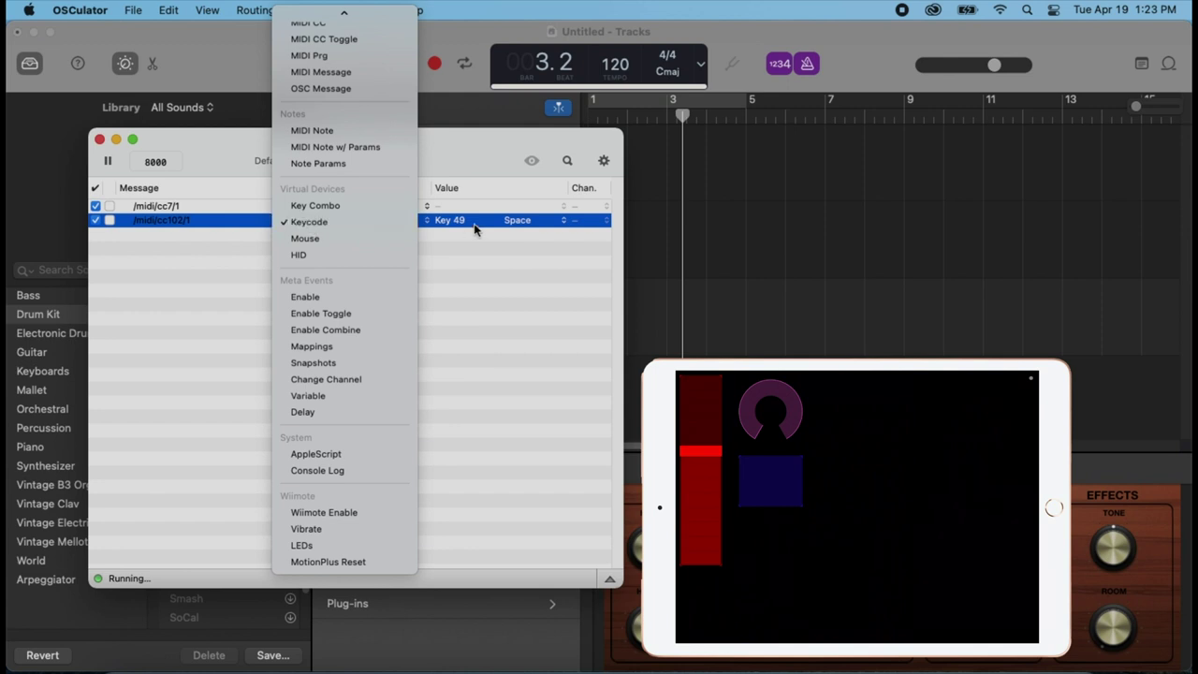
pyautogui.click(539, 226)
pyautogui.click(526, 225)
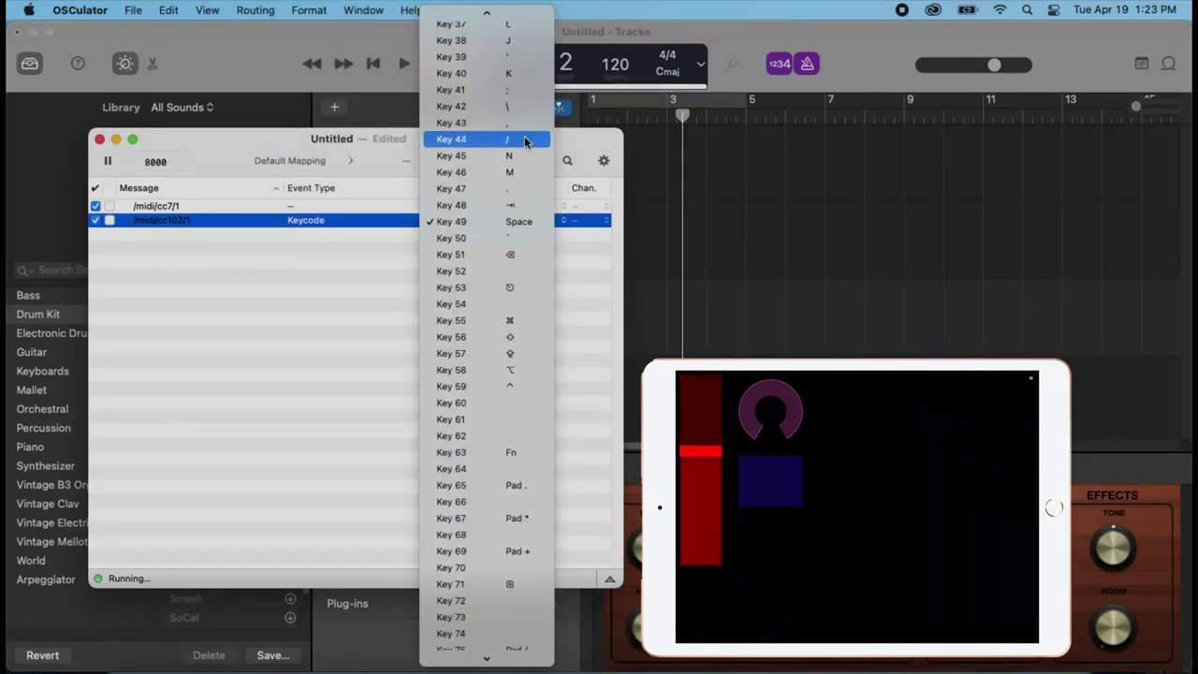
pyautogui.scroll(10, 525, 150)
pyautogui.click(525, 142)
pyautogui.click(501, 225)
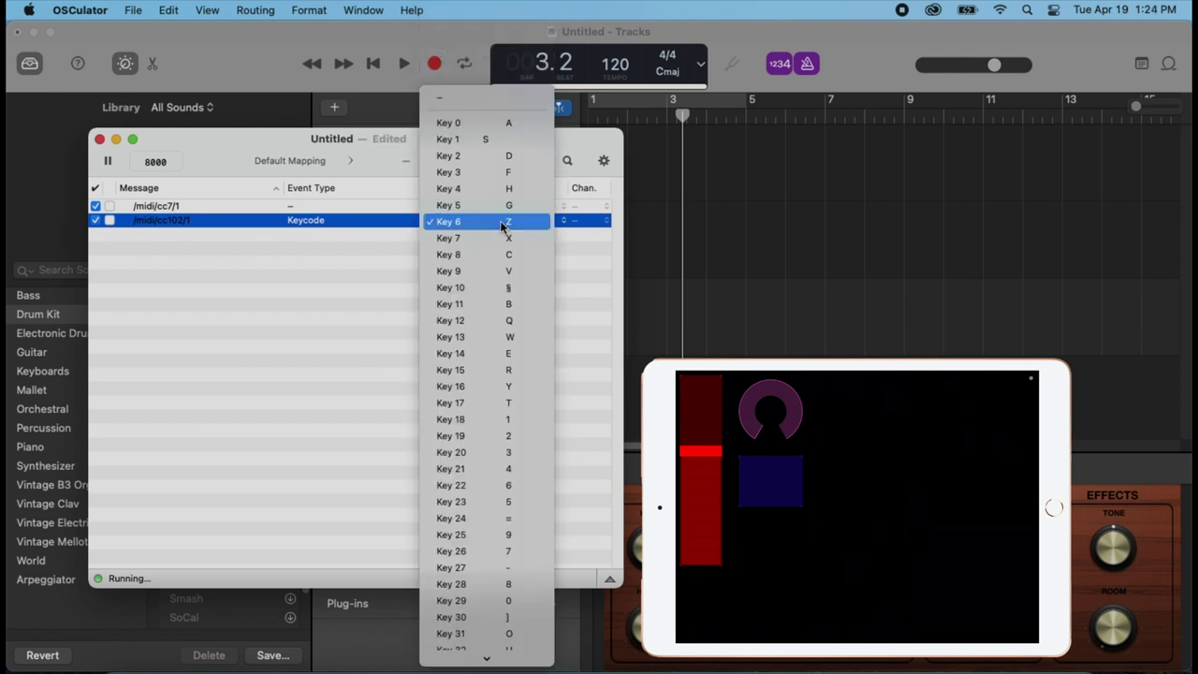
pyautogui.click(490, 369)
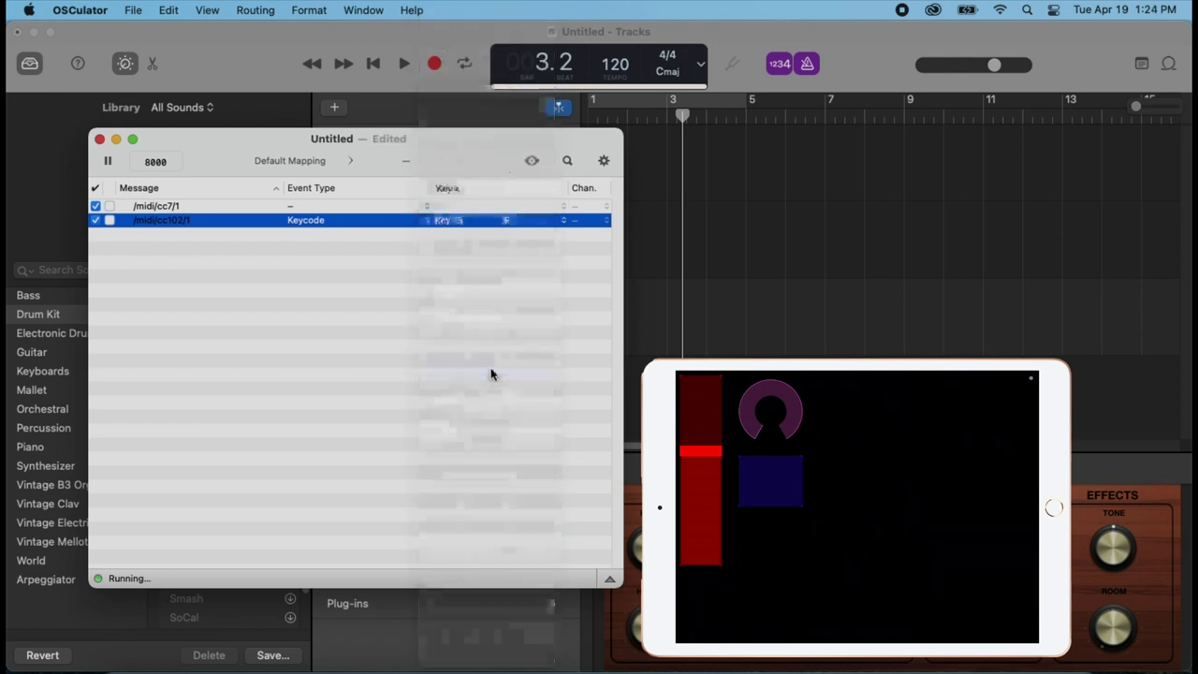
pyautogui.click(487, 36)
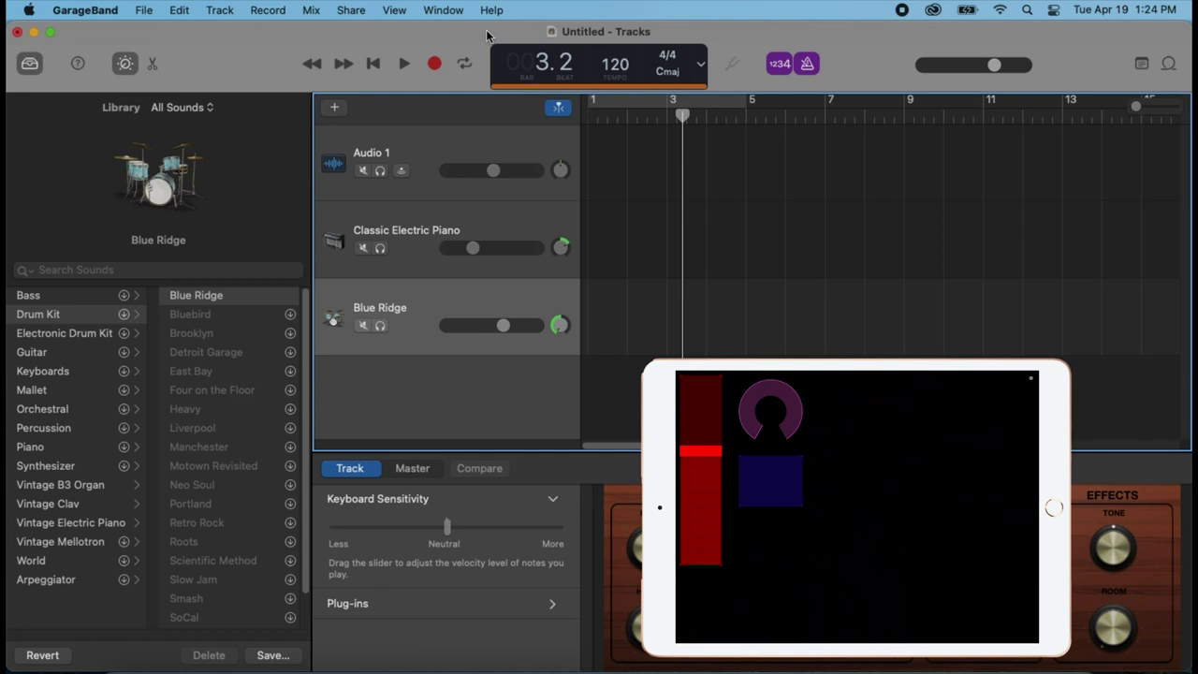
# - Stop the current Blue Ridge drum take and begin recording a new take on that track
pyautogui.press('r')
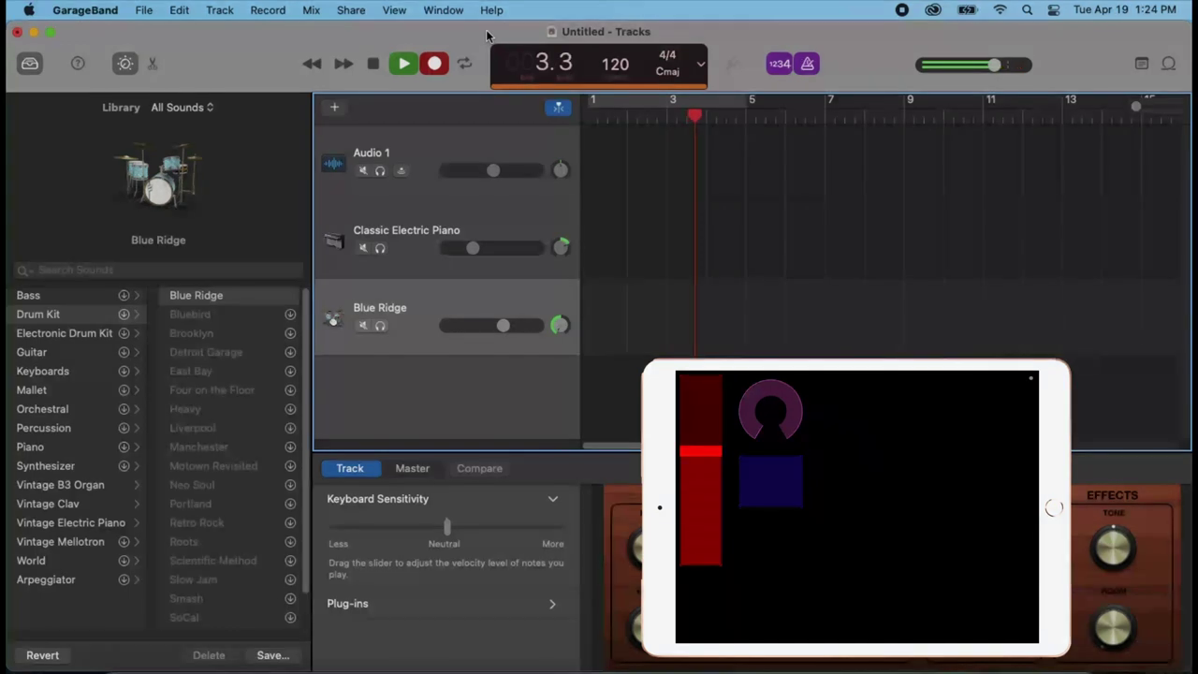
pyautogui.press('r')
pyautogui.press('r')
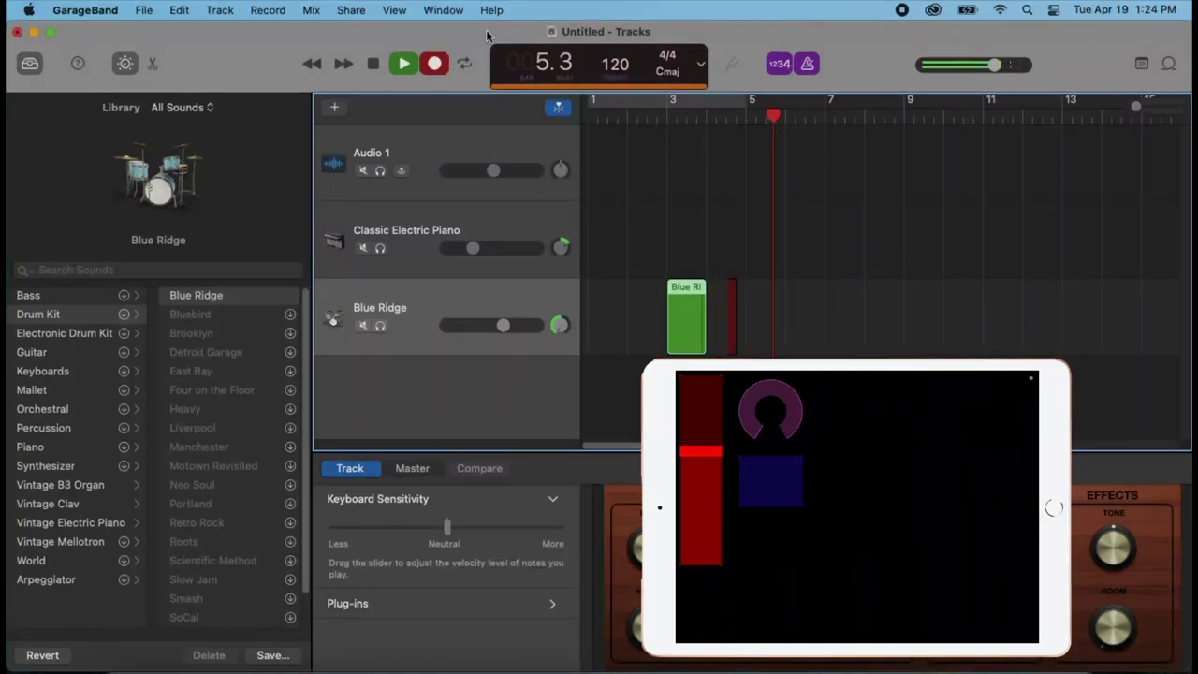
pyautogui.press('r')
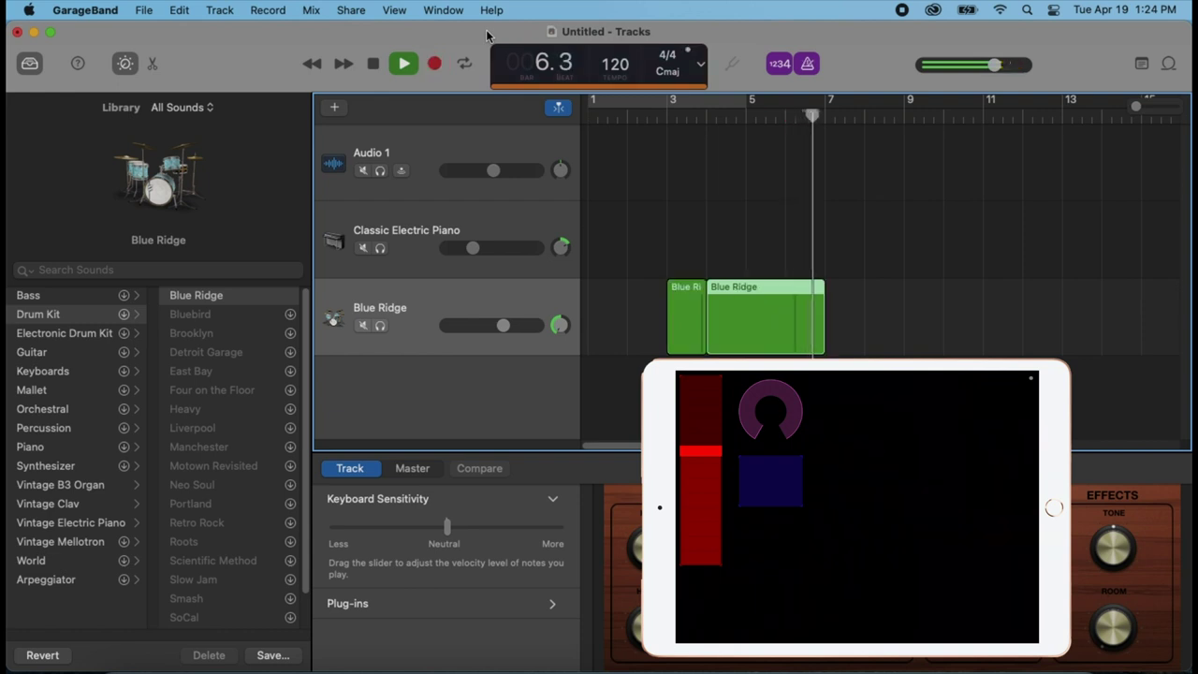
pyautogui.click(437, 64)
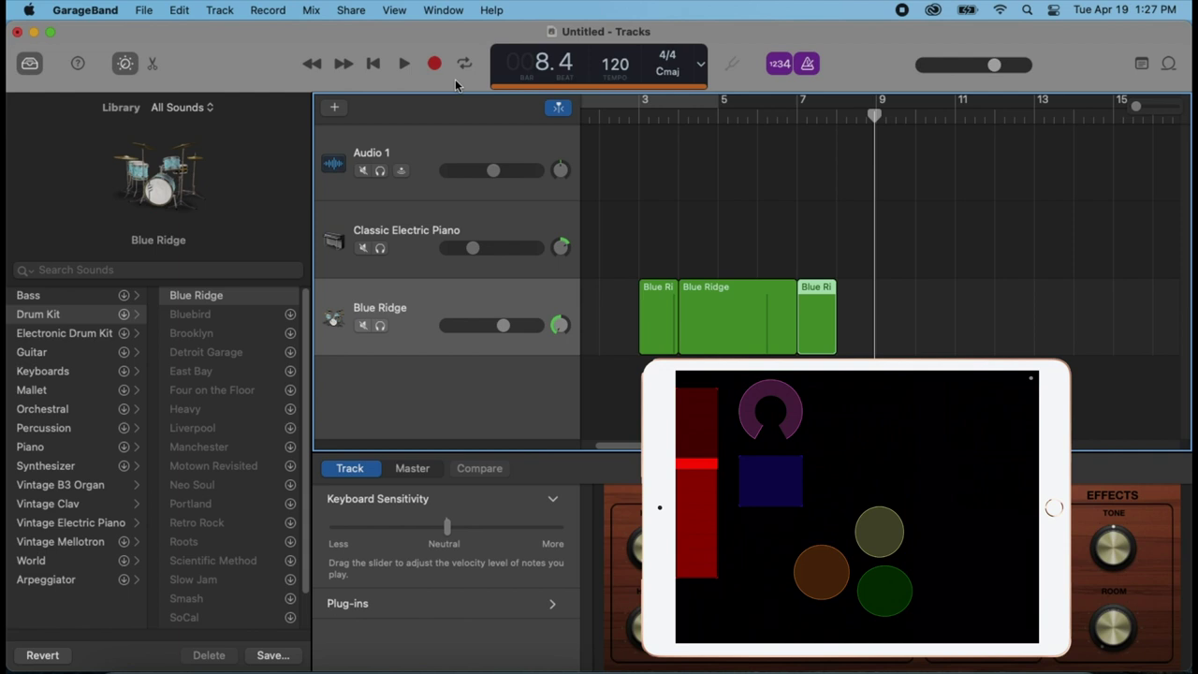
# - Bring OSCulator forward with Cmd-Tab to see the new cc104–cc106 pad messages
pyautogui.press('super+Tab')
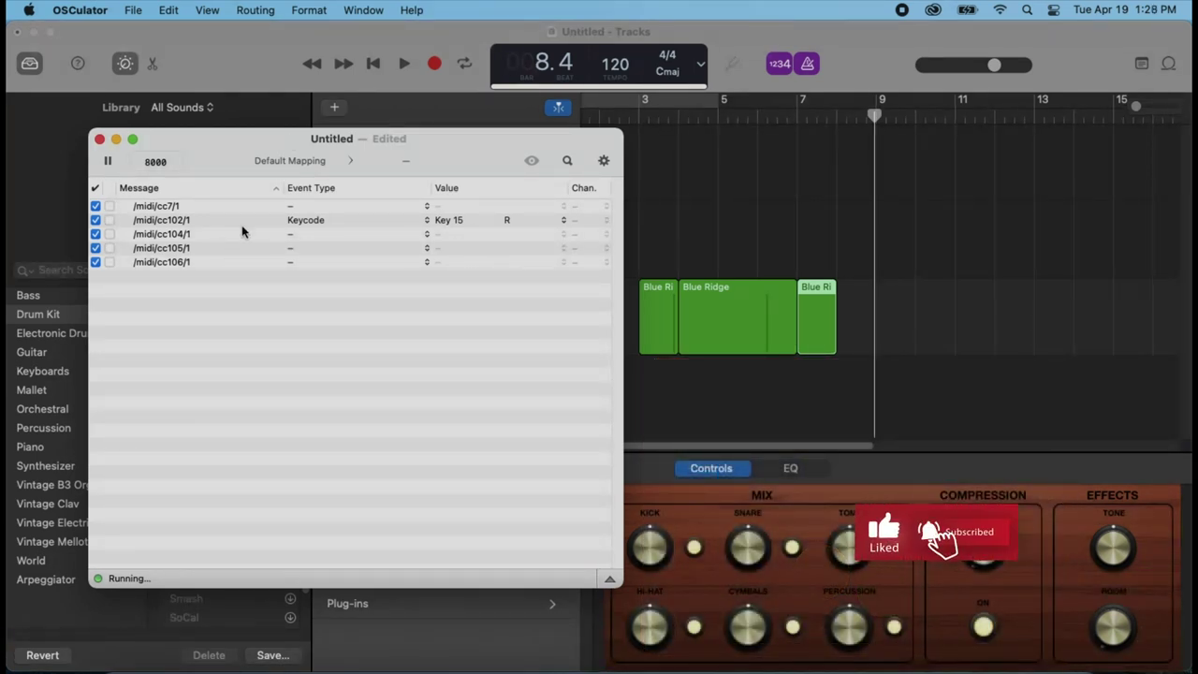
# - Map /midi/cc104/1 to a MIDI Note event playing E6
pyautogui.moveTo(273, 155); pyautogui.dragTo(792, 184)
pyautogui.click(468, 286)
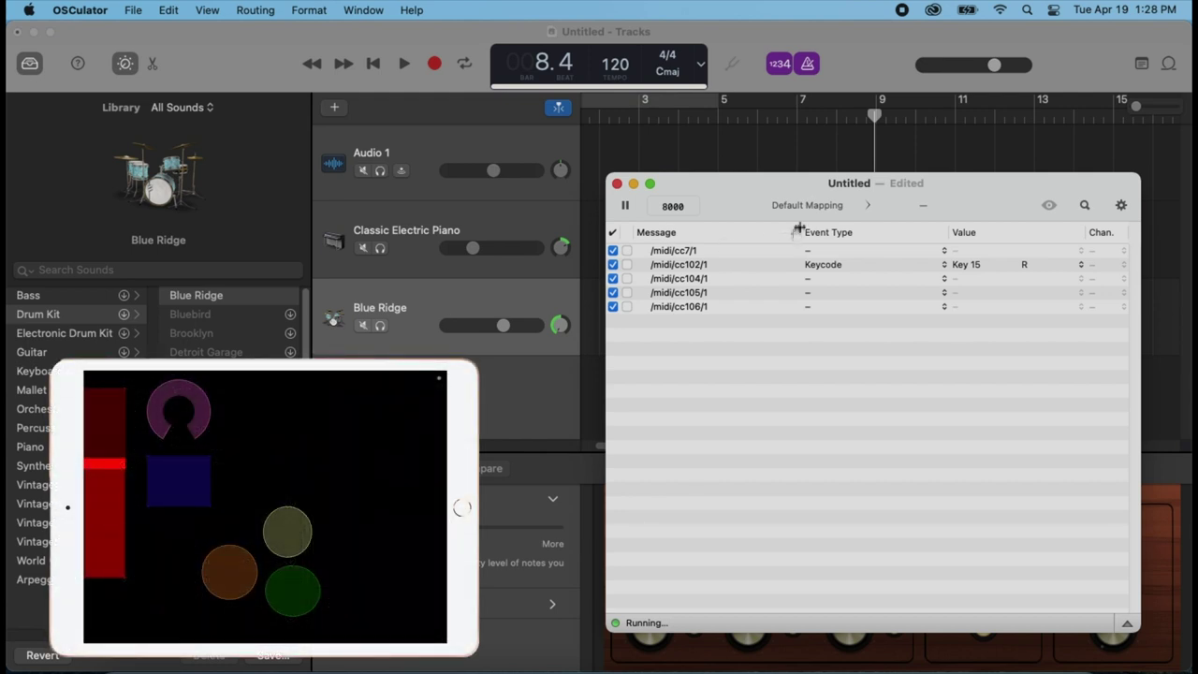
pyautogui.click(876, 283)
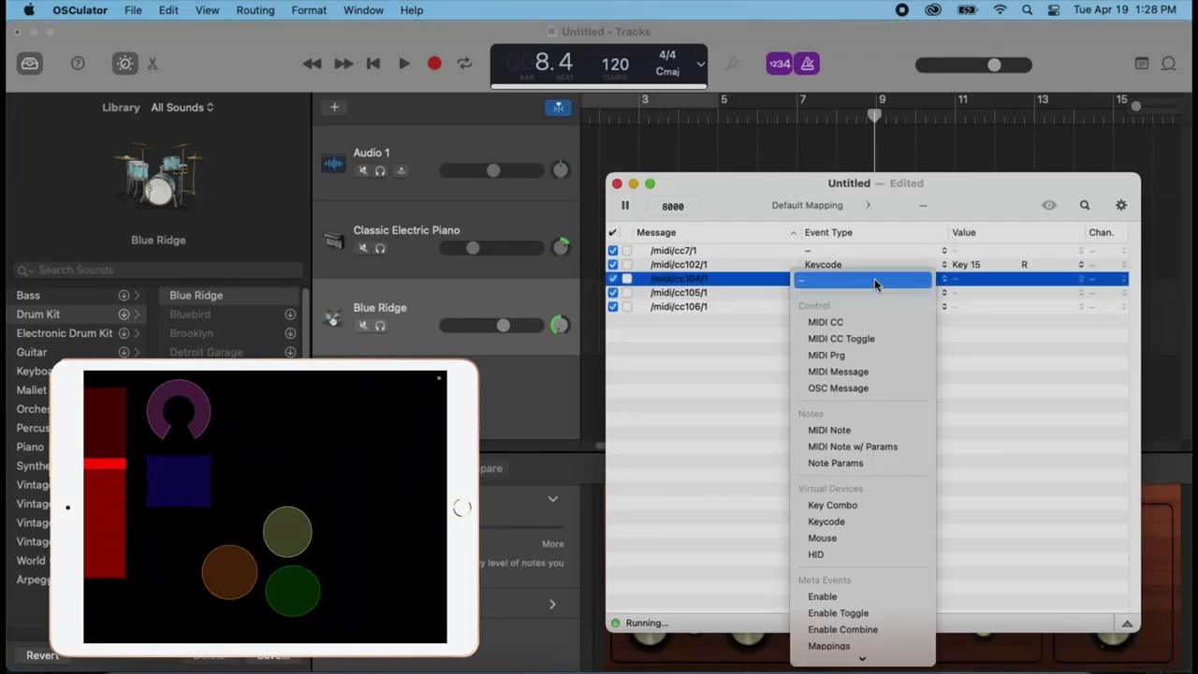
pyautogui.click(861, 428)
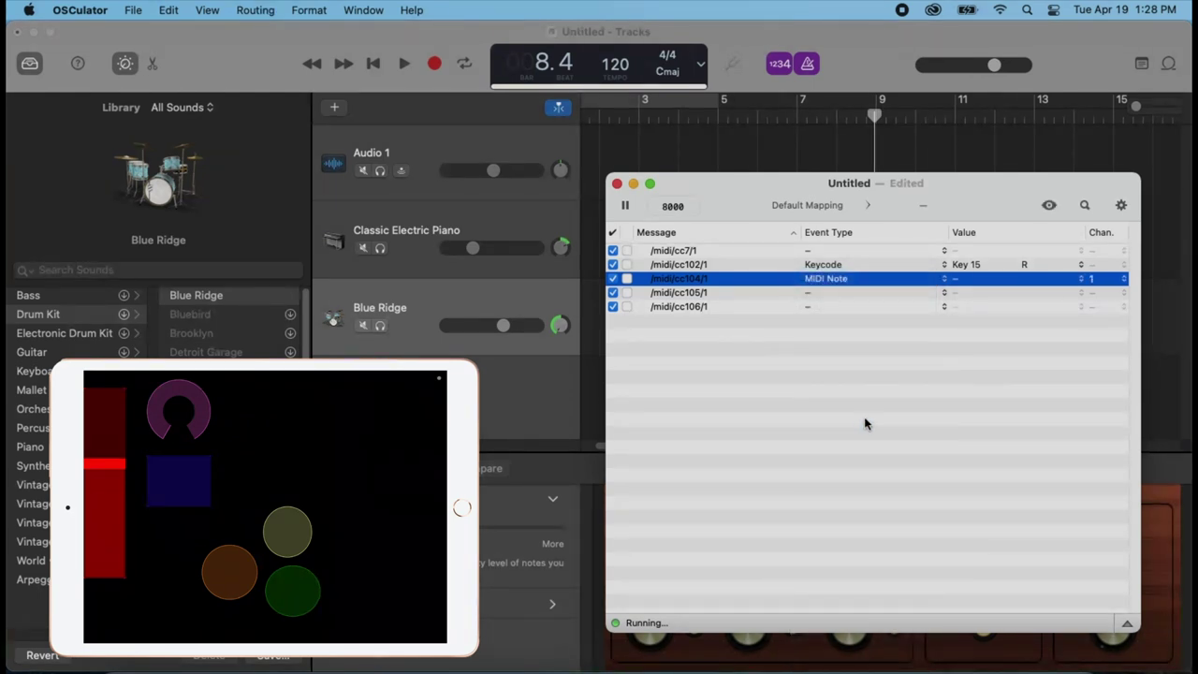
pyautogui.click(1004, 278)
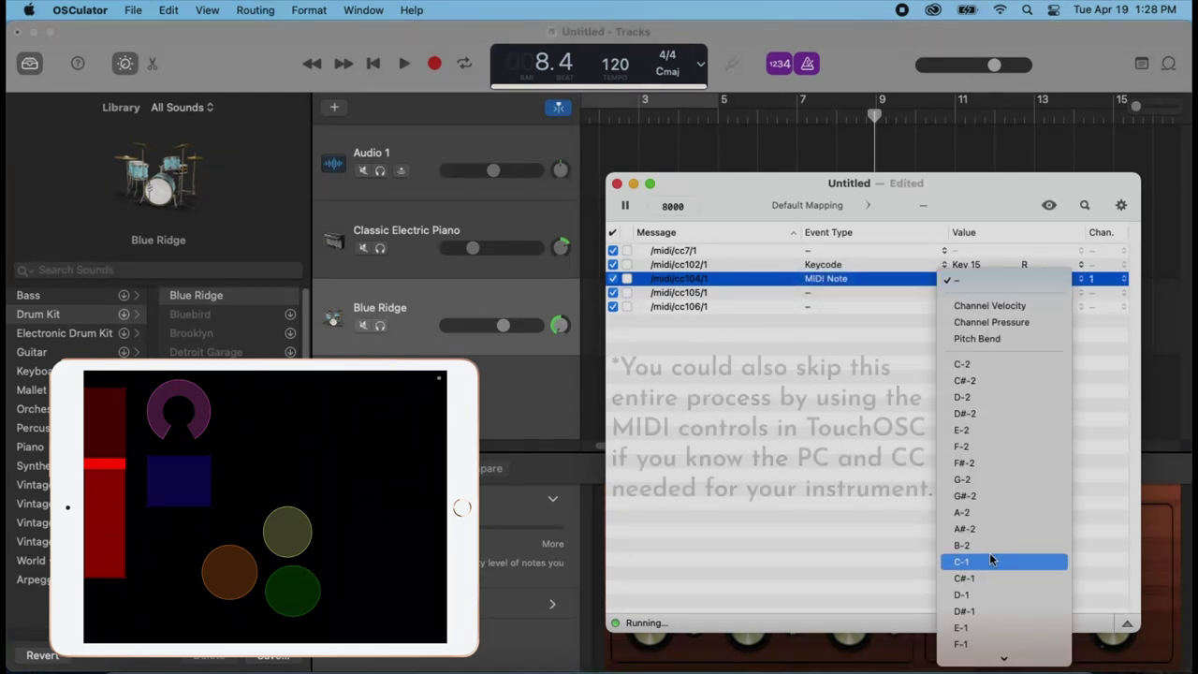
pyautogui.scroll(-5, 990, 545)
pyautogui.scroll(-3, 990, 544)
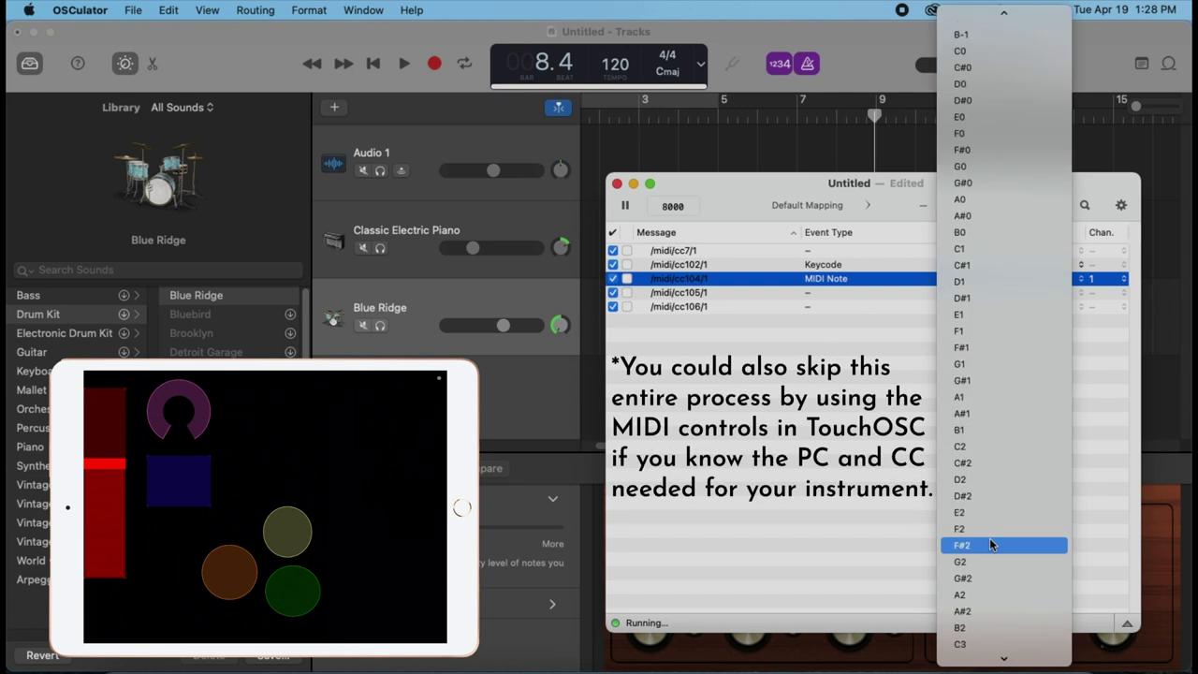
pyautogui.scroll(-15, 991, 544)
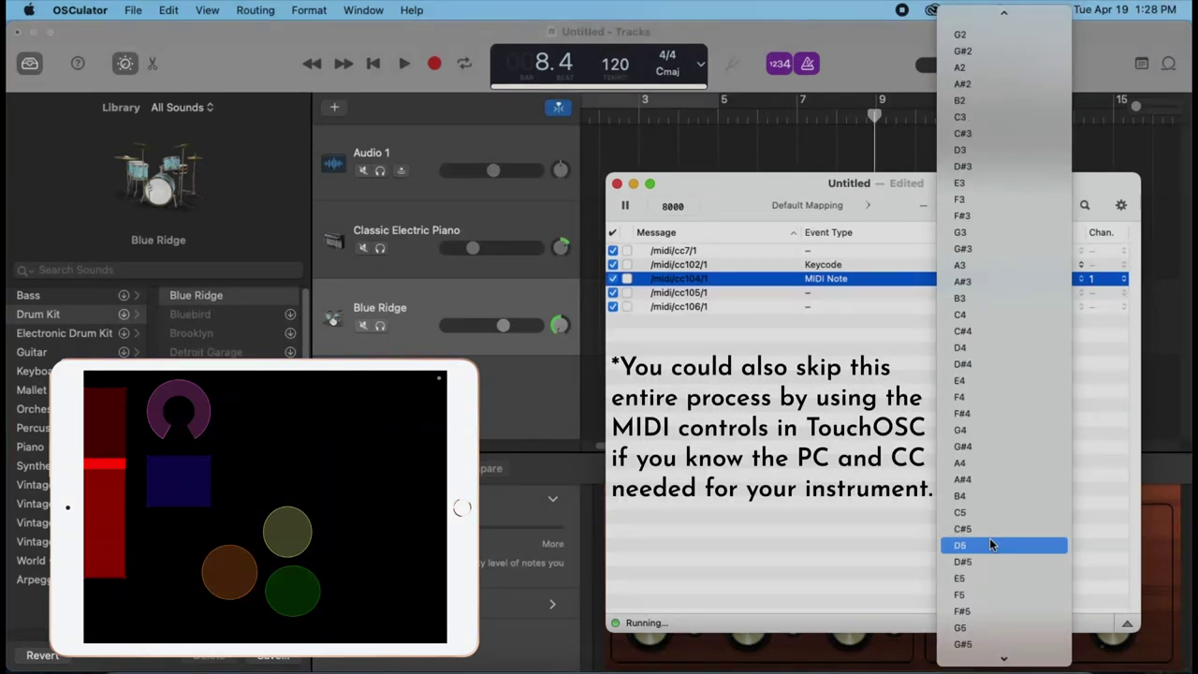
pyautogui.click(991, 480)
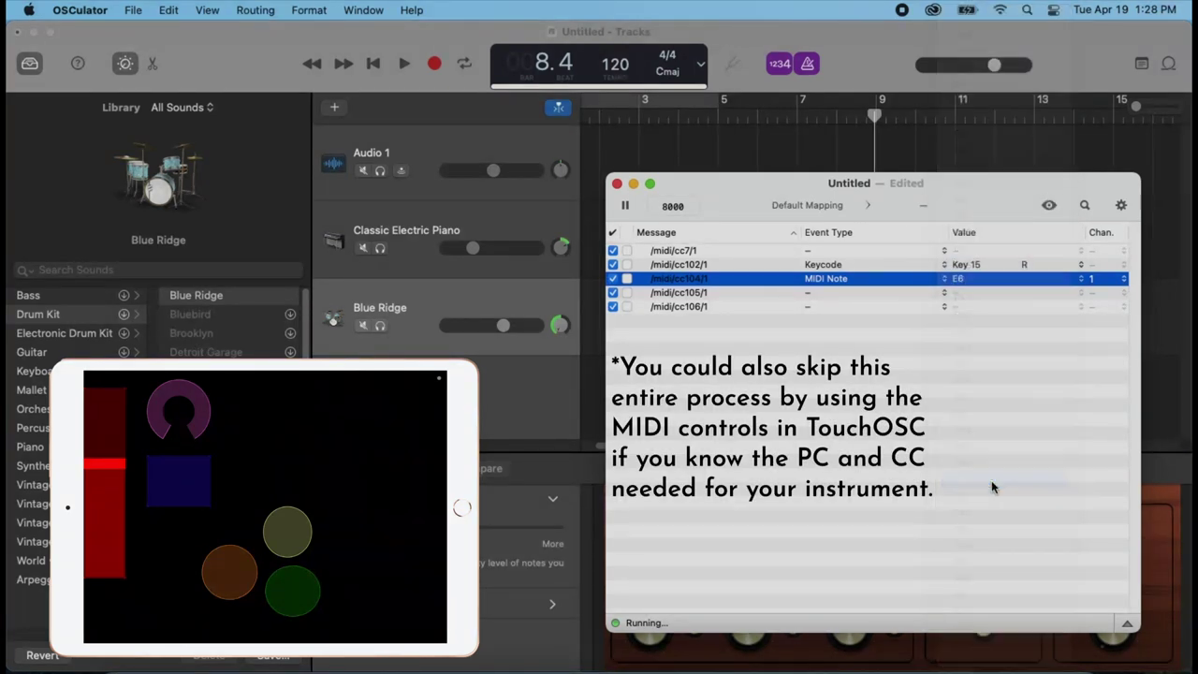
# - Map /midi/cc105/1 to a MIDI Note event playing D5
pyautogui.click(853, 294)
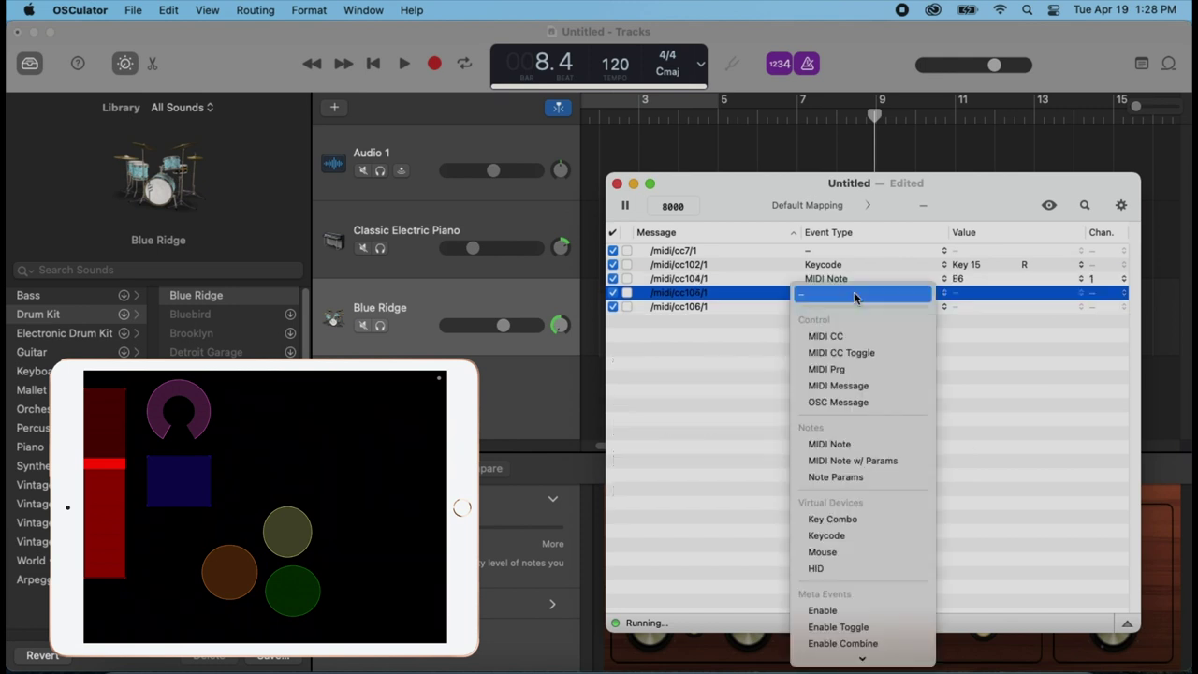
pyautogui.click(848, 444)
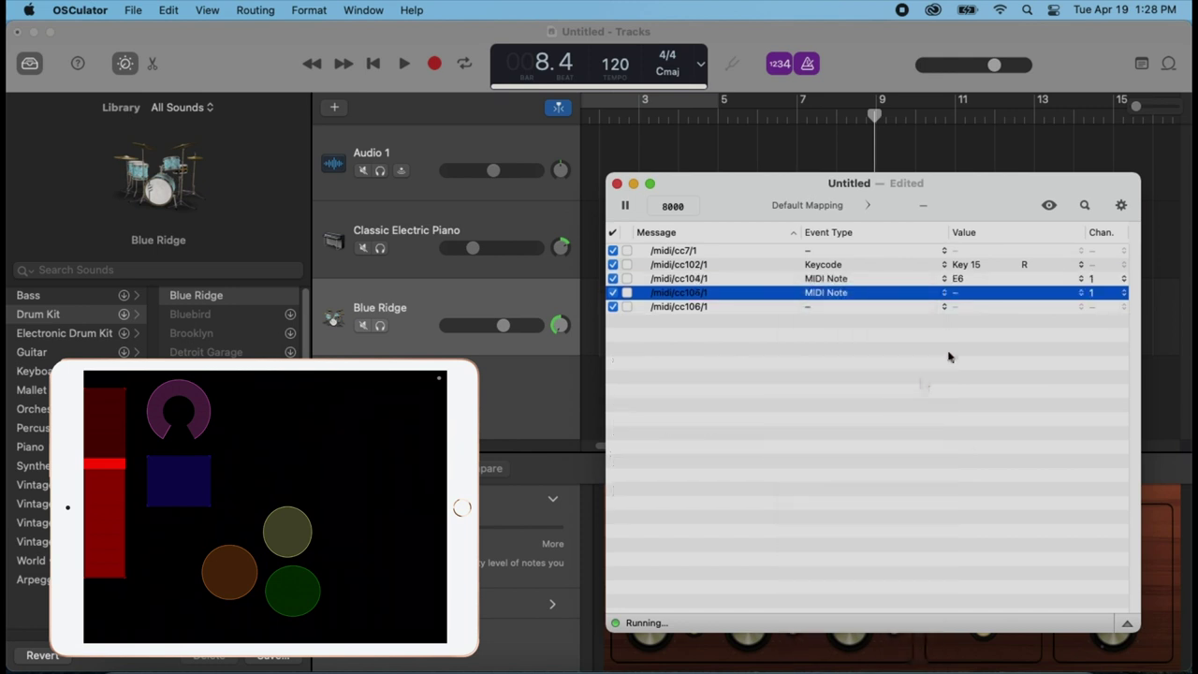
pyautogui.click(993, 300)
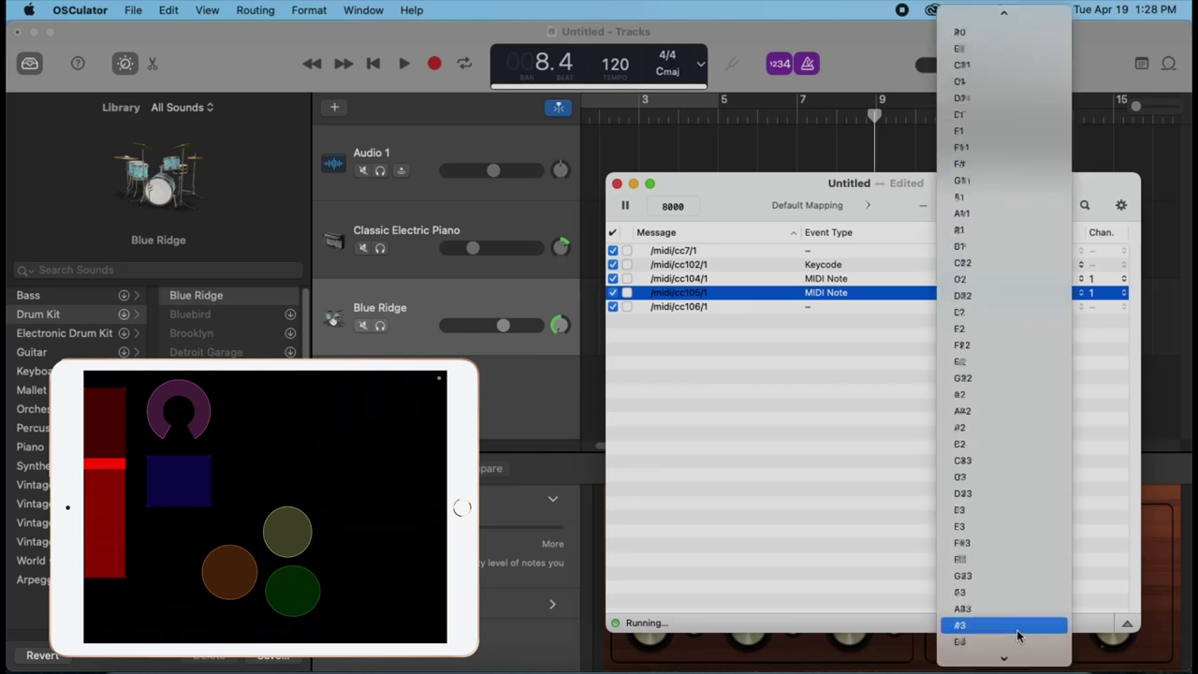
pyautogui.scroll(-3, 1018, 635)
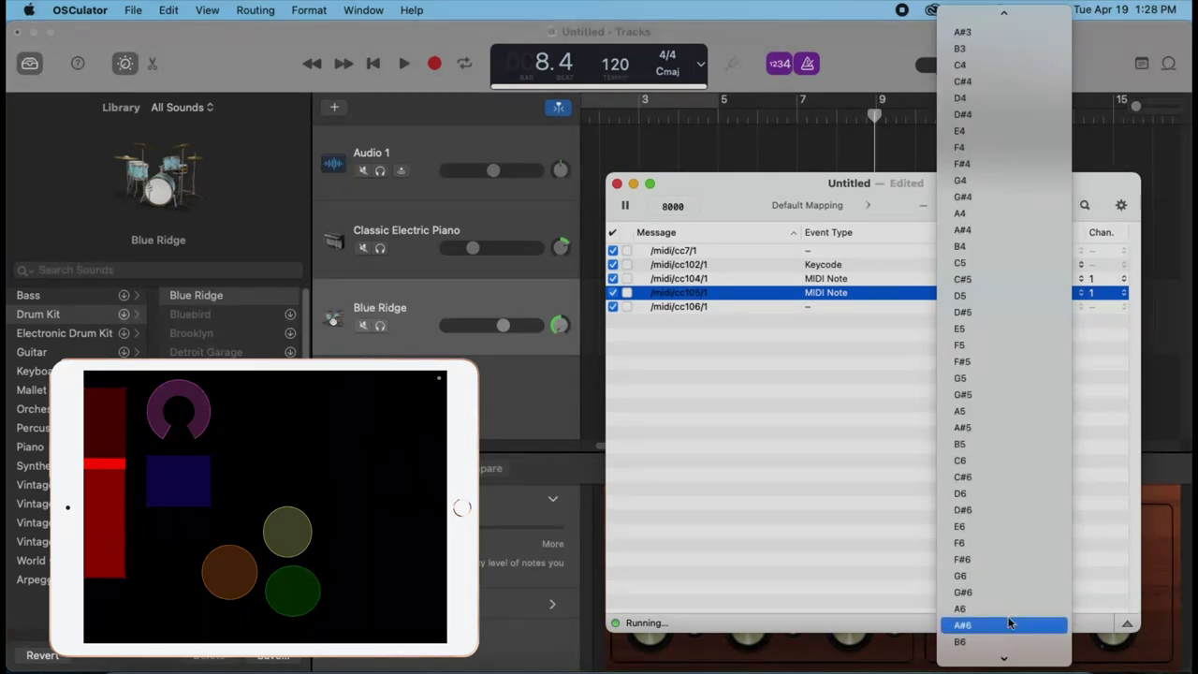
pyautogui.click(1021, 295)
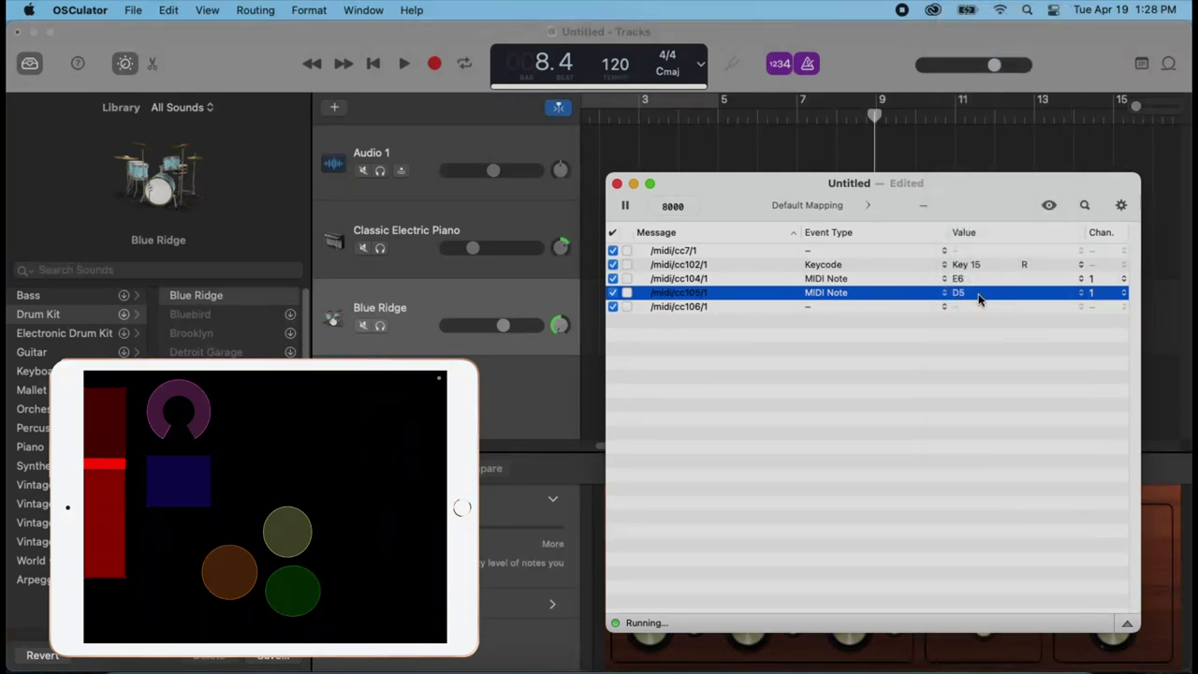
# - Map /midi/cc106/1 to a MIDI Note event playing C1, then return to GarageBand
pyautogui.click(927, 310)
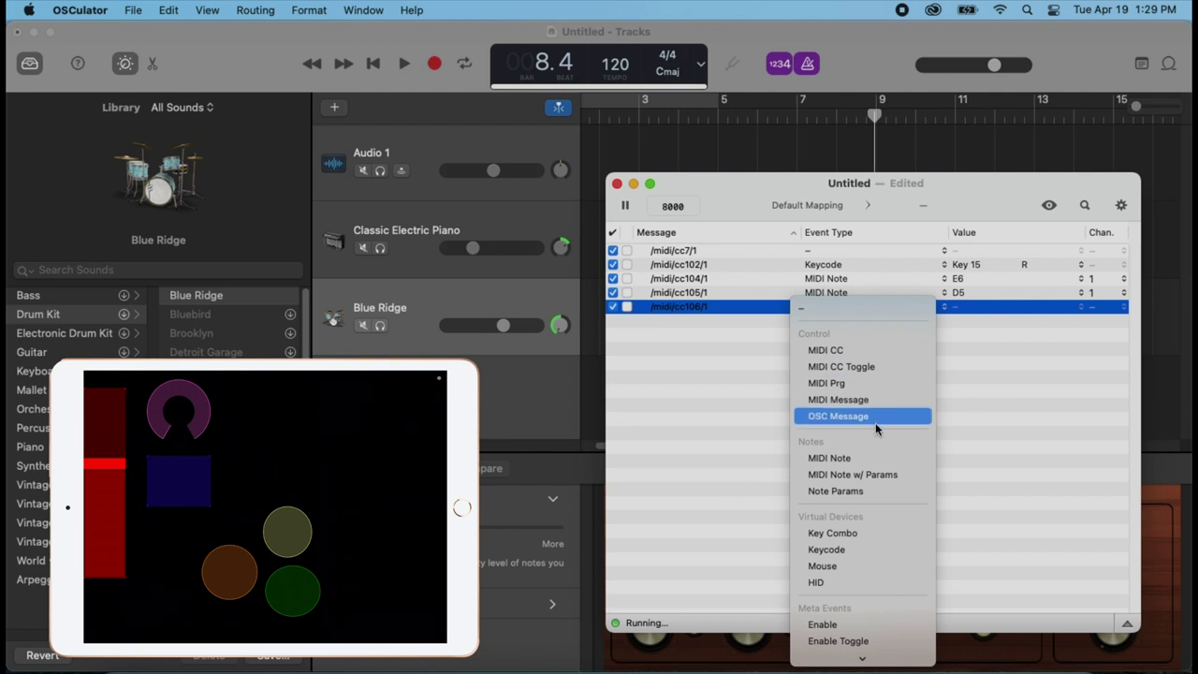
pyautogui.click(873, 458)
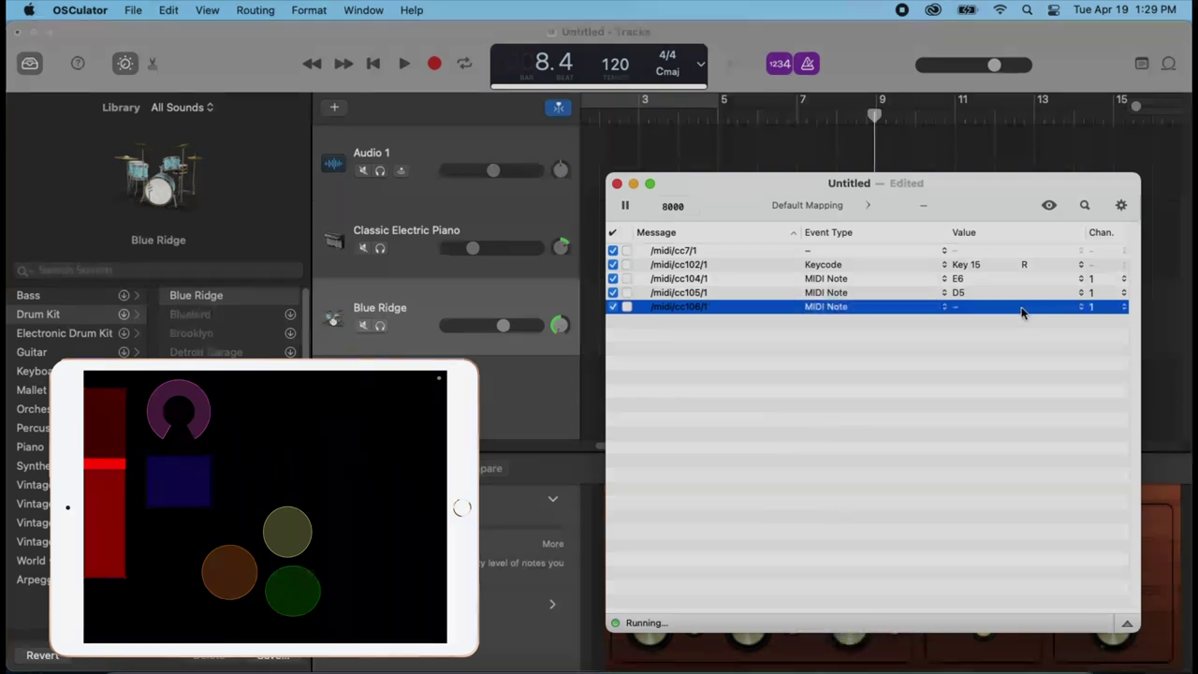
pyautogui.click(1019, 310)
pyautogui.scroll(-5, 1003, 426)
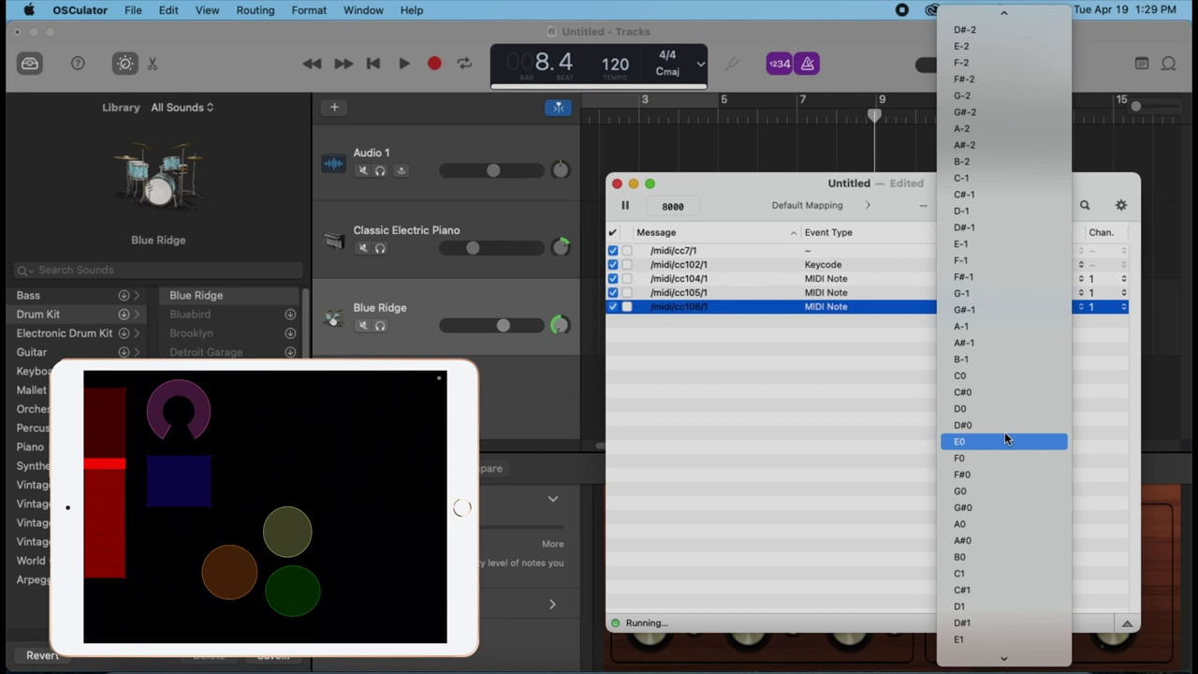
pyautogui.click(985, 573)
pyautogui.click(907, 440)
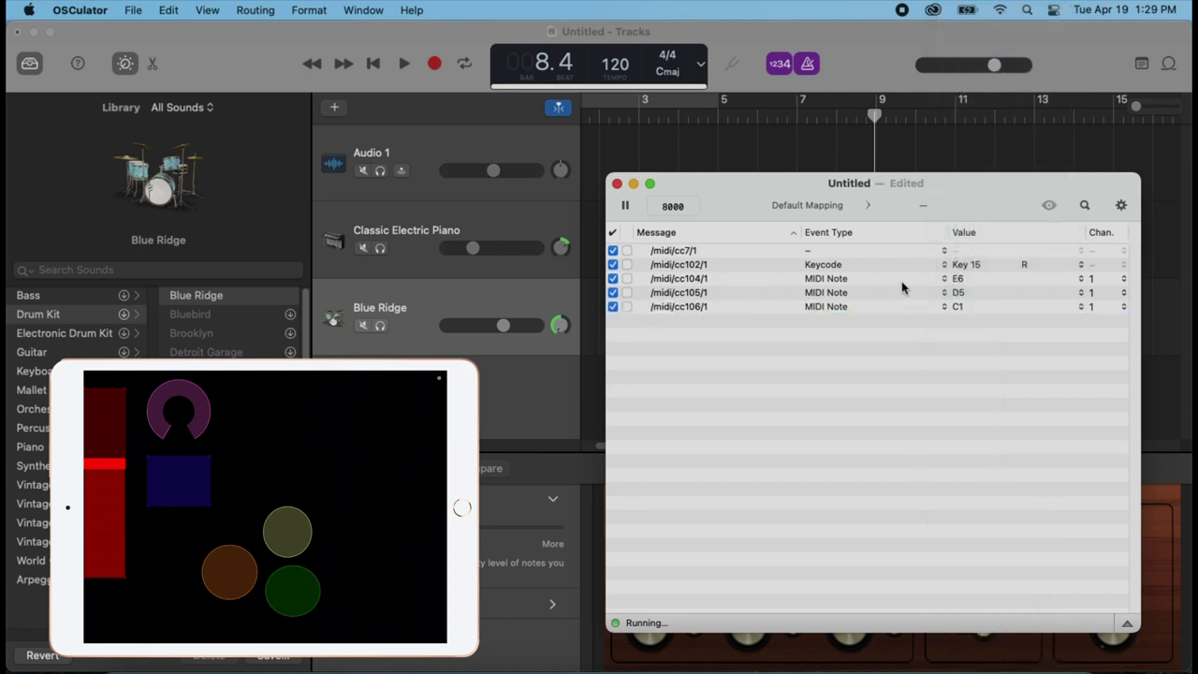
pyautogui.click(863, 63)
# - Select the Audio 1 track, then the Blue Ridge drum track so it receives the pad notes
pyautogui.click(452, 151)
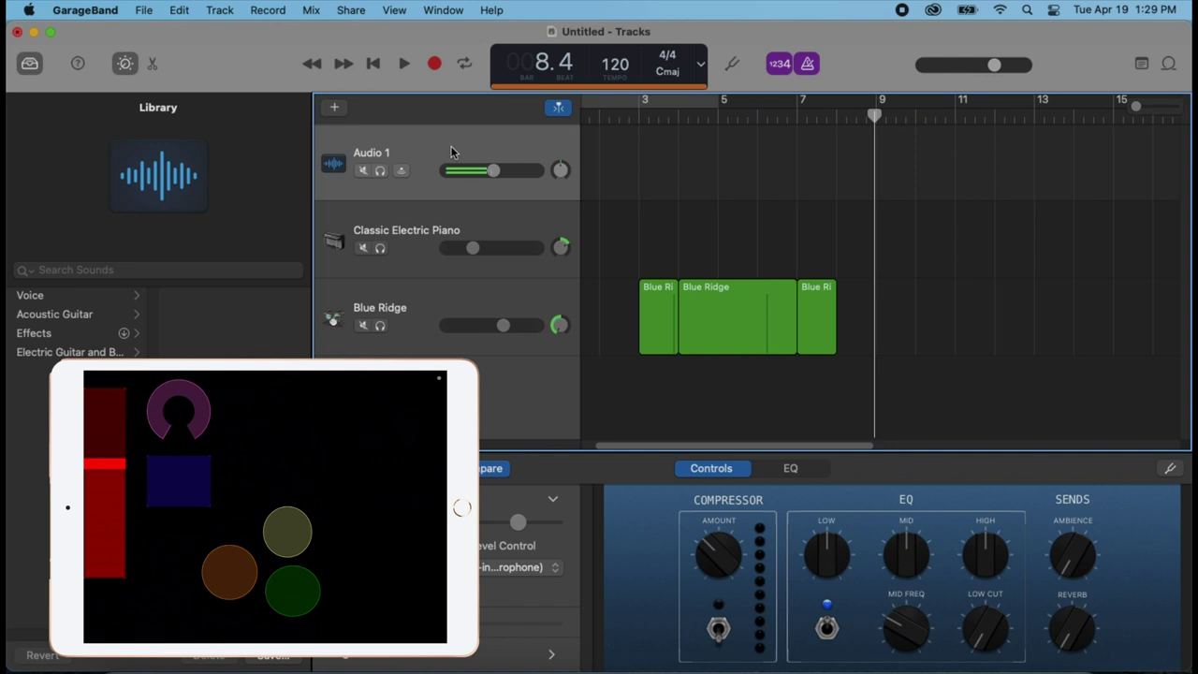
pyautogui.click(431, 295)
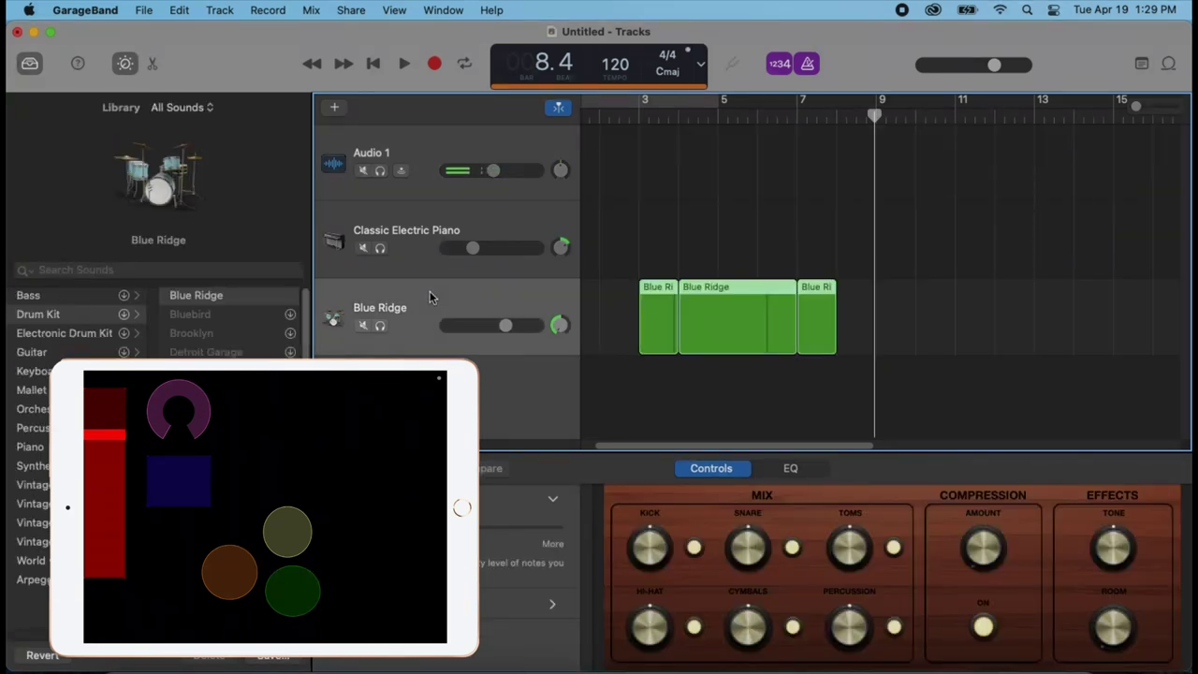